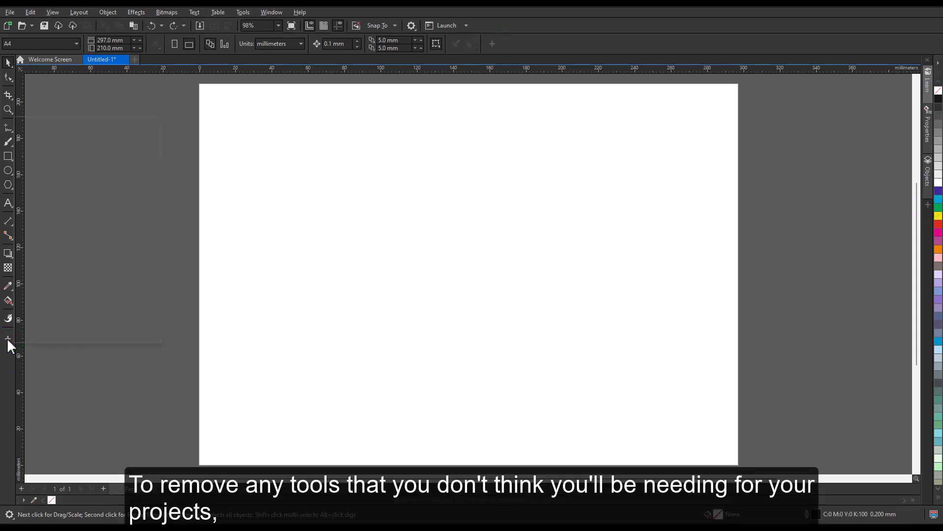
Remove the Connector and Anchor Editing tools from the toolbox.
{"action": "left_click", "coordinate": [8, 339]}
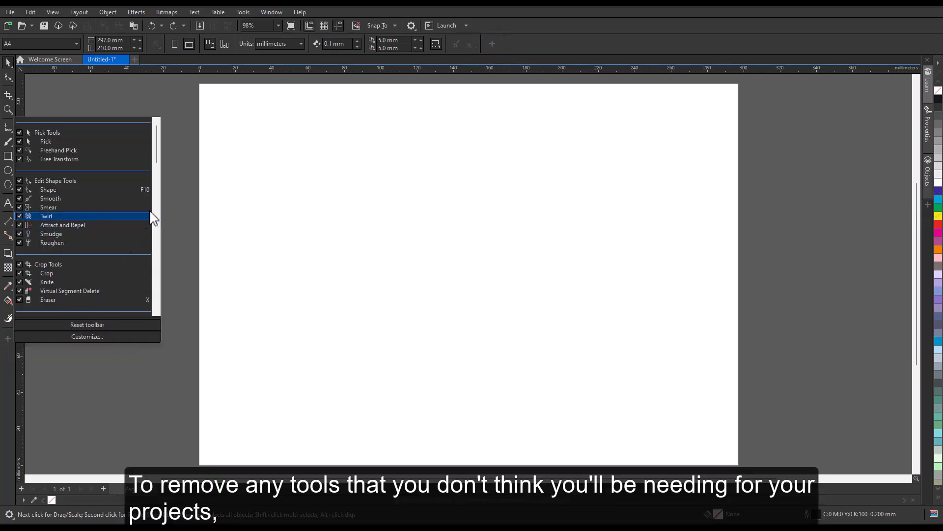
{"action": "left_click_drag", "start_coordinate": [158, 139], "coordinate": [156, 290]}
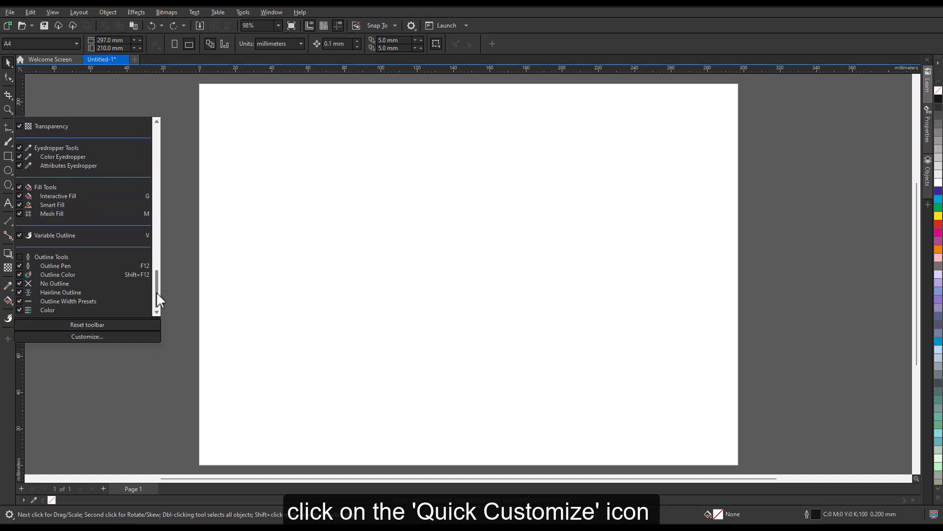
{"action": "scroll", "coordinate": [48, 210], "scroll_direction": "up", "scroll_amount": 6}
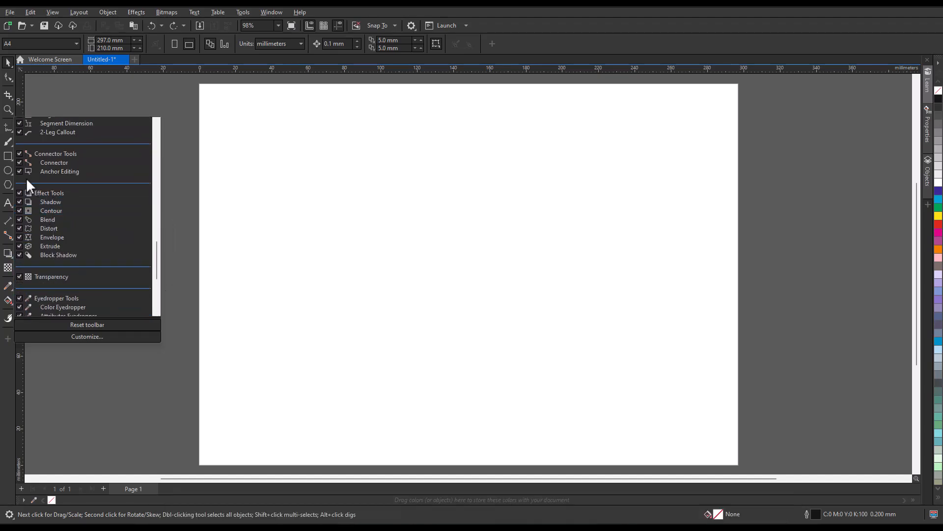
{"action": "left_click", "coordinate": [20, 170]}
{"action": "left_click", "coordinate": [19, 162]}
Remove the whole Dimension Tools group from the toolbox, including the Parallel, Horizontal or Vertical, Angular, Segment Dimension and 2-Leg Callout tools.
{"action": "scroll", "coordinate": [78, 170], "scroll_direction": "up", "scroll_amount": 2}
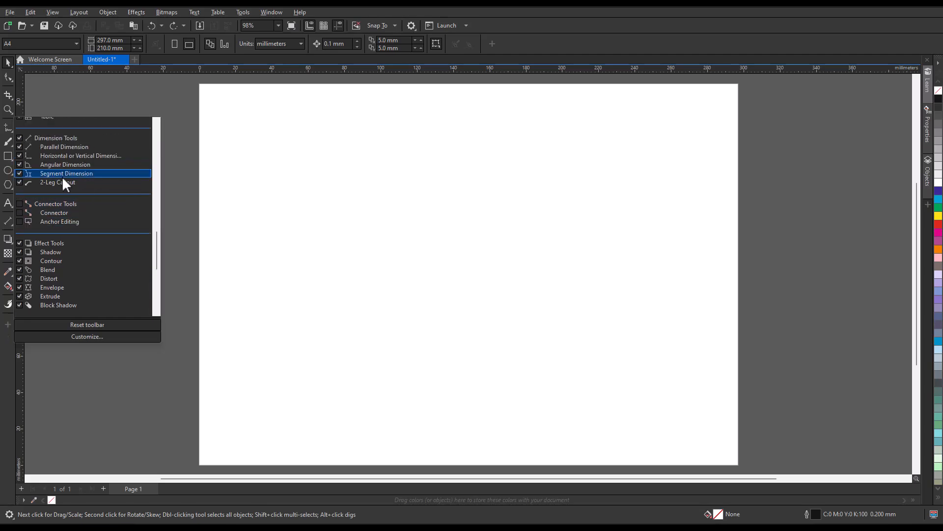
{"action": "left_click", "coordinate": [20, 138]}
{"action": "left_click", "coordinate": [19, 146]}
{"action": "left_click", "coordinate": [20, 156]}
{"action": "left_click", "coordinate": [20, 164]}
{"action": "left_click", "coordinate": [20, 173]}
{"action": "left_click", "coordinate": [20, 182]}
Remove the Impact tool from the Shape Tools group of the toolbox and close the customization list.
{"action": "scroll", "coordinate": [79, 190], "scroll_direction": "up", "scroll_amount": 2}
{"action": "scroll", "coordinate": [81, 197], "scroll_direction": "up", "scroll_amount": 1}
{"action": "left_click", "coordinate": [19, 194]}
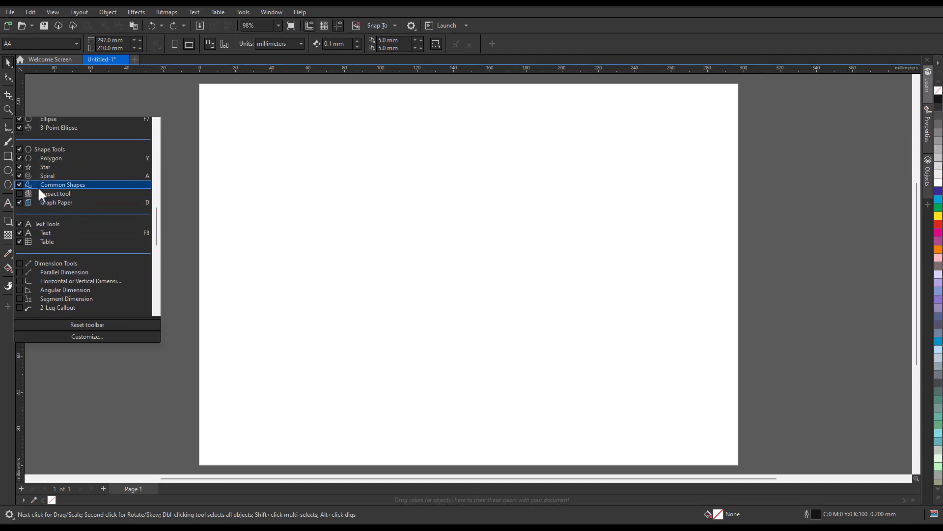
{"action": "scroll", "coordinate": [109, 179], "scroll_direction": "up", "scroll_amount": 2}
{"action": "left_click", "coordinate": [192, 171]}
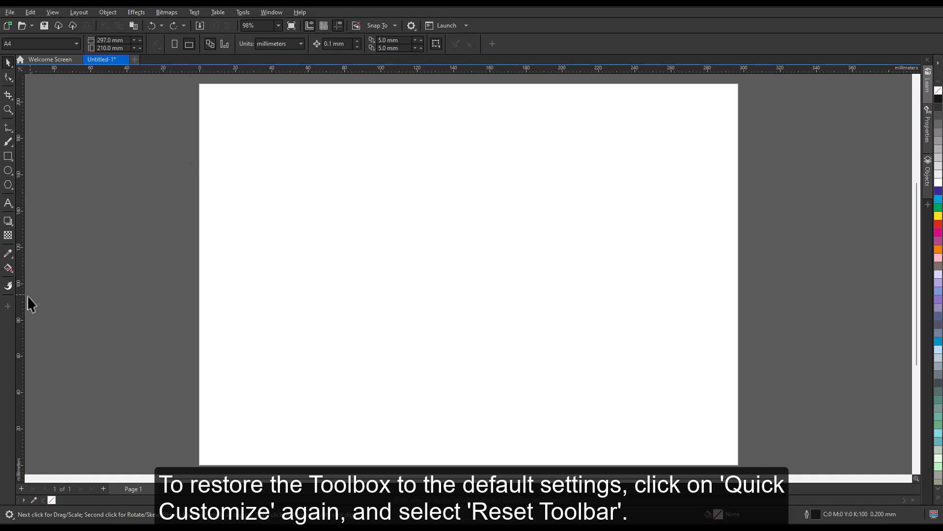
Restore the toolbox to its default application settings, bringing back the removed Connector and Dimension tools.
{"action": "left_click", "coordinate": [8, 305]}
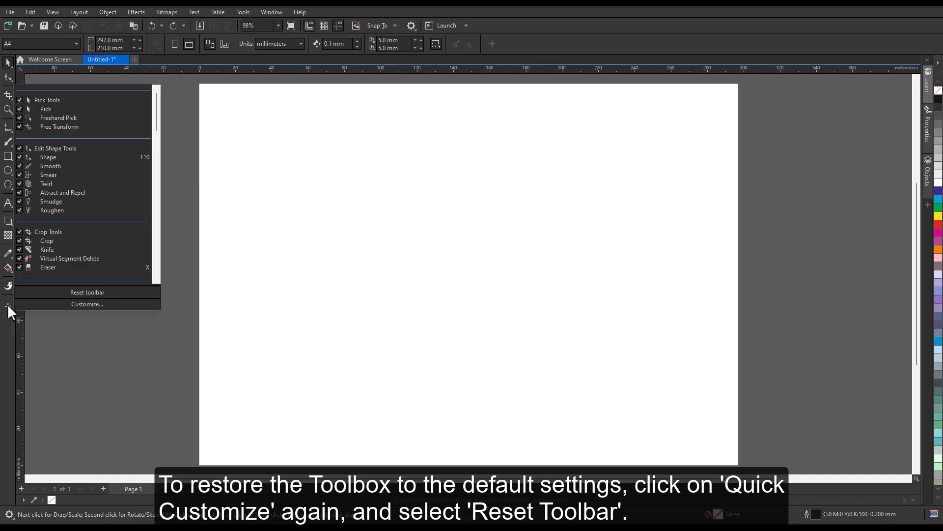
{"action": "left_click", "coordinate": [105, 292]}
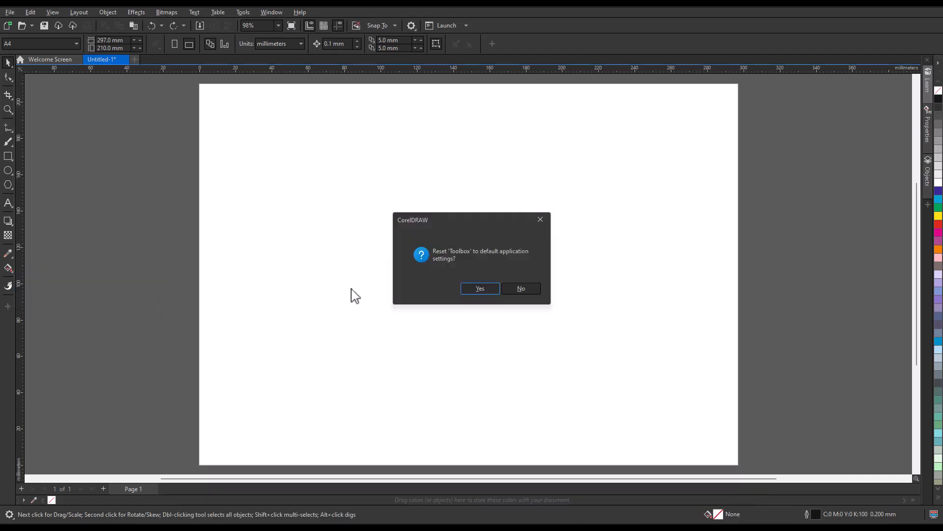
{"action": "left_click", "coordinate": [477, 288]}
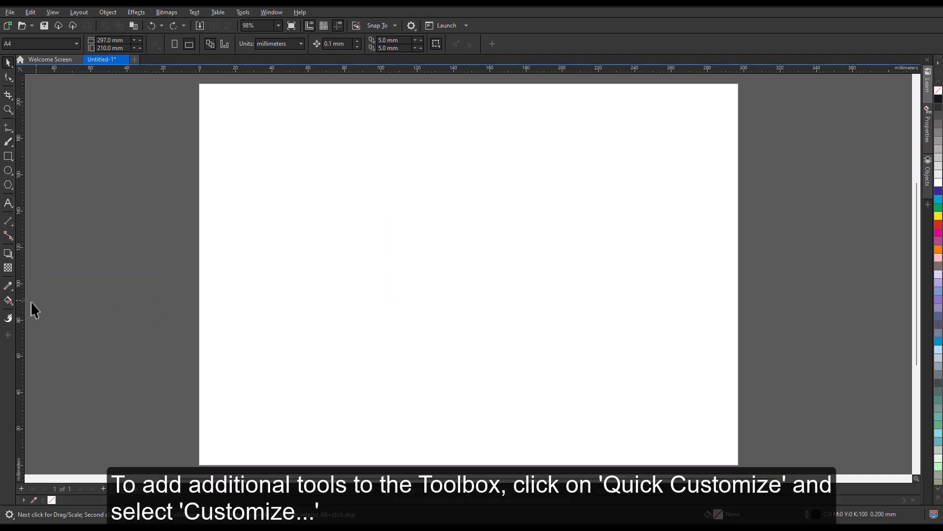
Add the Collect For Output command from the File command category to the end of the toolbox.
{"action": "left_click", "coordinate": [8, 334]}
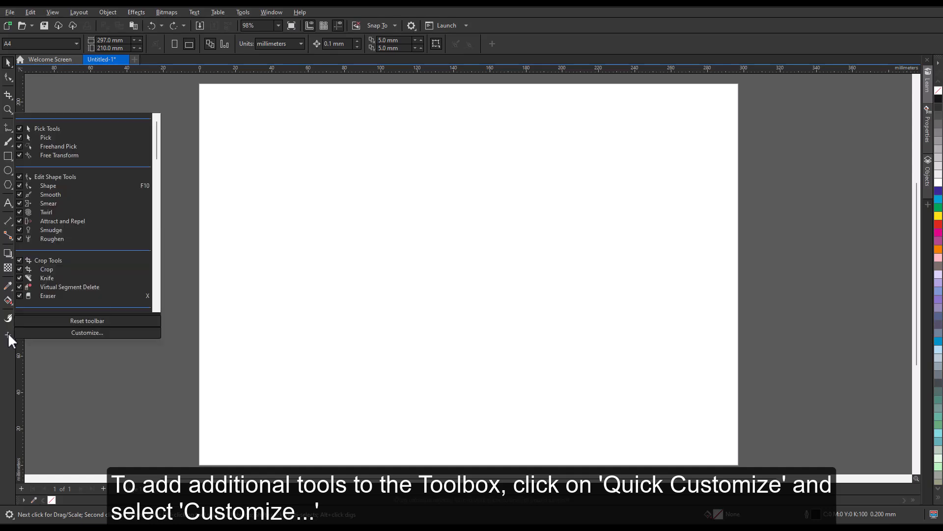
{"action": "left_click", "coordinate": [88, 332]}
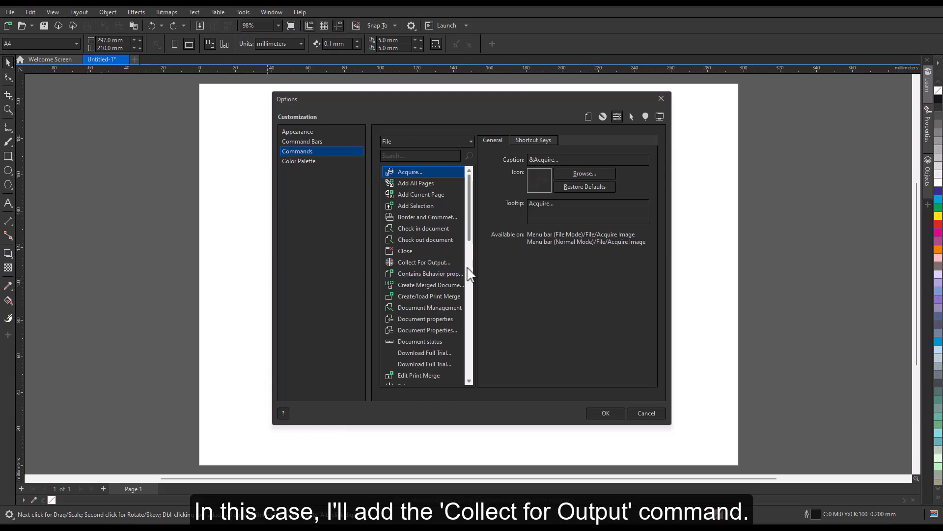
{"action": "left_click", "coordinate": [432, 261]}
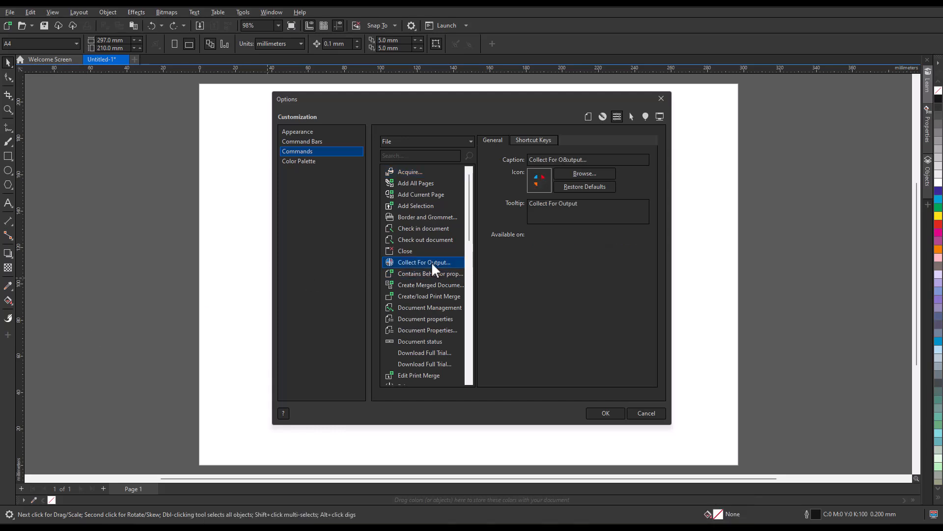
{"action": "left_click_drag", "start_coordinate": [431, 262], "coordinate": [13, 334]}
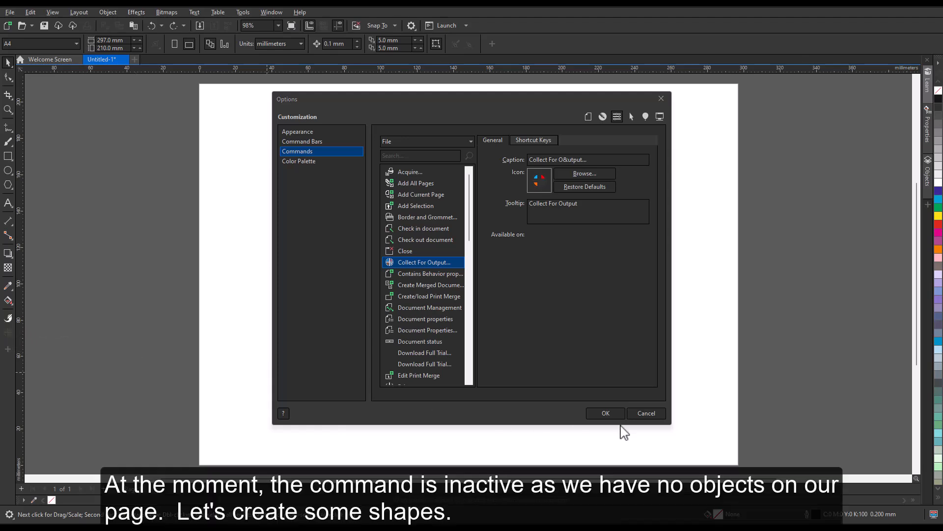
{"action": "left_click", "coordinate": [605, 414]}
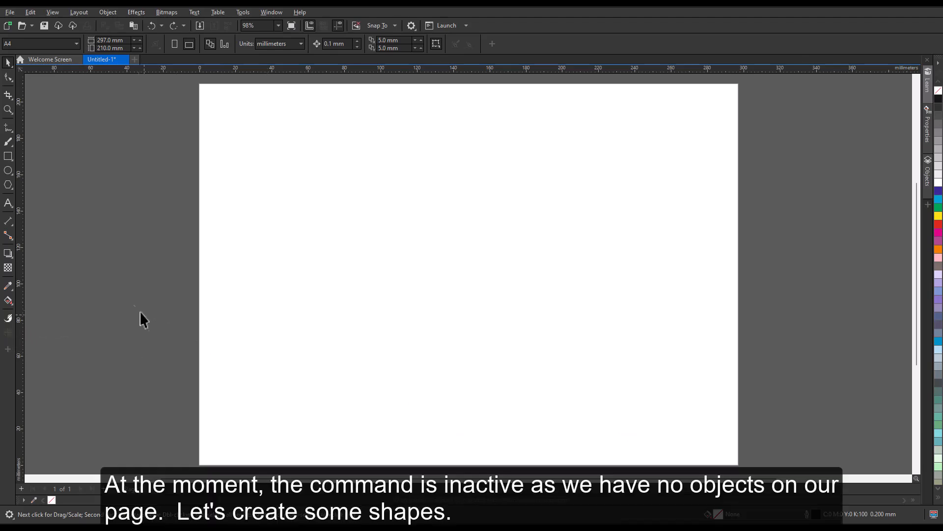
Draw two rectangles on the left half of the page, the second below and slightly right of the first.
{"action": "left_click", "coordinate": [8, 156]}
{"action": "left_click_drag", "start_coordinate": [249, 161], "coordinate": [390, 275]}
{"action": "mouse_move", "coordinate": [284, 302]}
{"action": "left_mouse_down"}
{"action": "mouse_move", "coordinate": [331, 322]}
{"action": "mouse_move", "coordinate": [436, 410]}
{"action": "left_mouse_up"}
Move the Collect For Output command from the toolbox to the end of the standard toolbar, after Launch.
{"action": "left_click", "coordinate": [8, 333]}
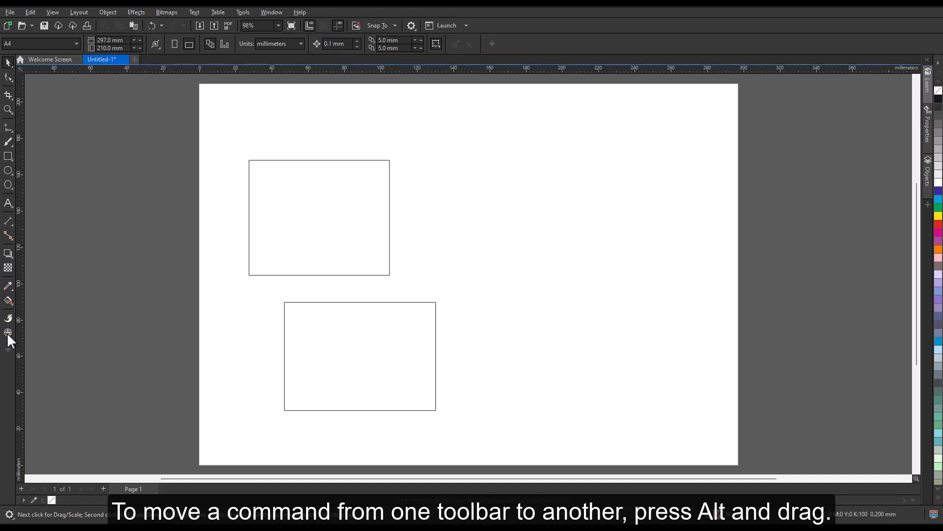
{"action": "left_click_drag", "start_coordinate": [8, 332], "coordinate": [511, 30]}
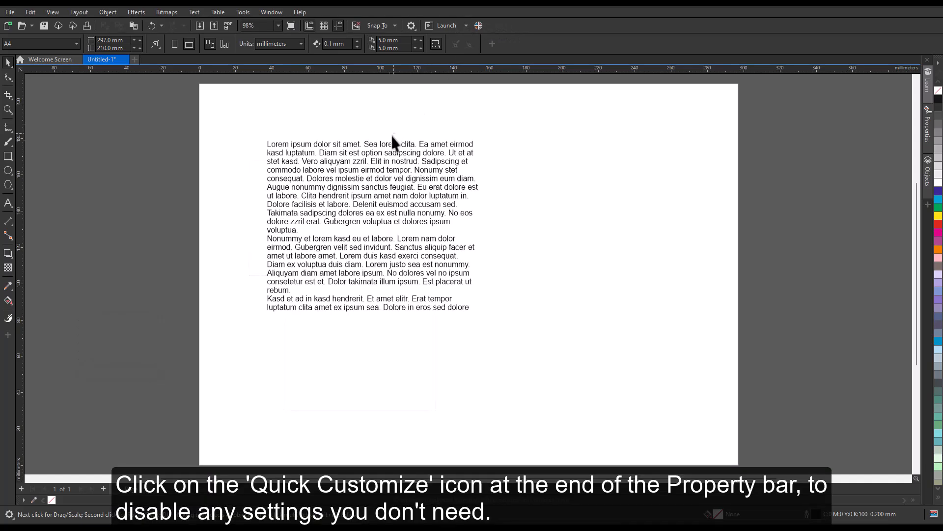
Select the paragraph text, examine which property bar settings can be turned off or reset, and deselect the text.
{"action": "left_click", "coordinate": [376, 163]}
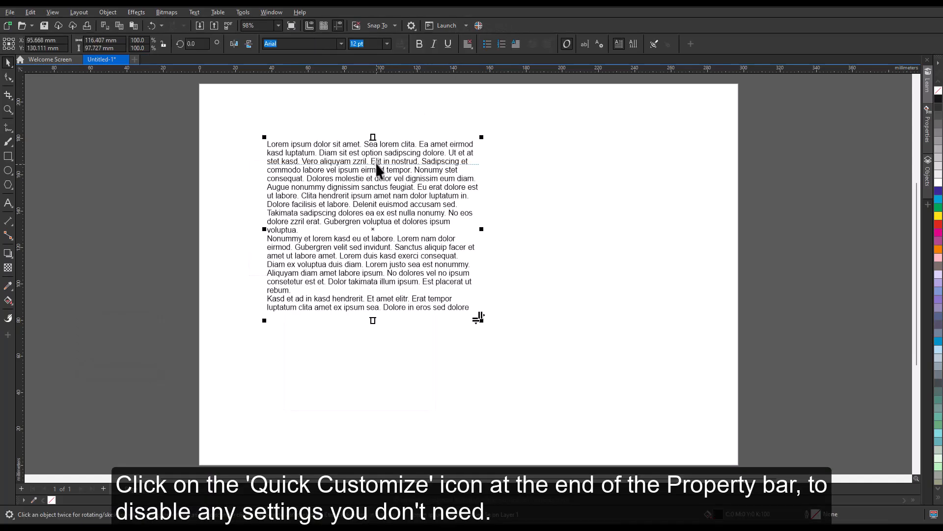
{"action": "left_click", "coordinate": [691, 43]}
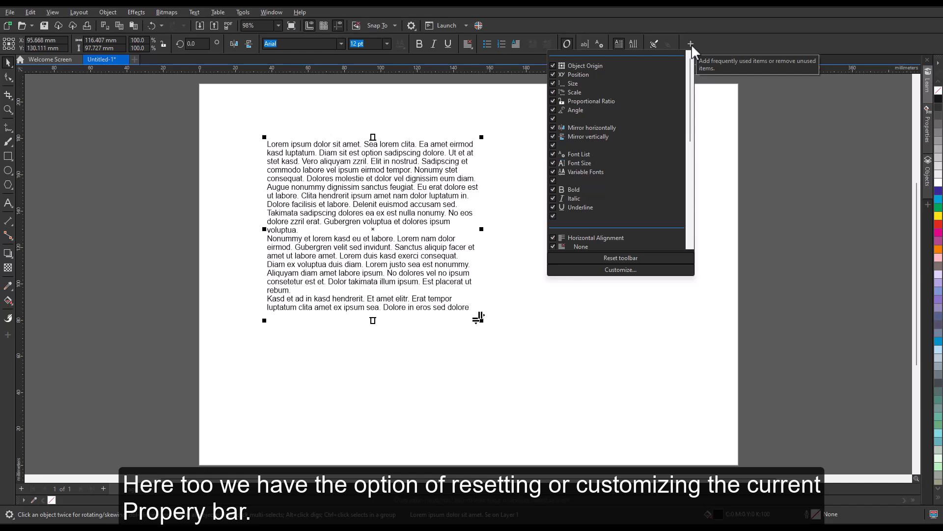
{"action": "mouse_move", "coordinate": [690, 61]}
{"action": "left_mouse_down"}
{"action": "mouse_move", "coordinate": [701, 168]}
{"action": "mouse_move", "coordinate": [693, 62]}
{"action": "left_mouse_up"}
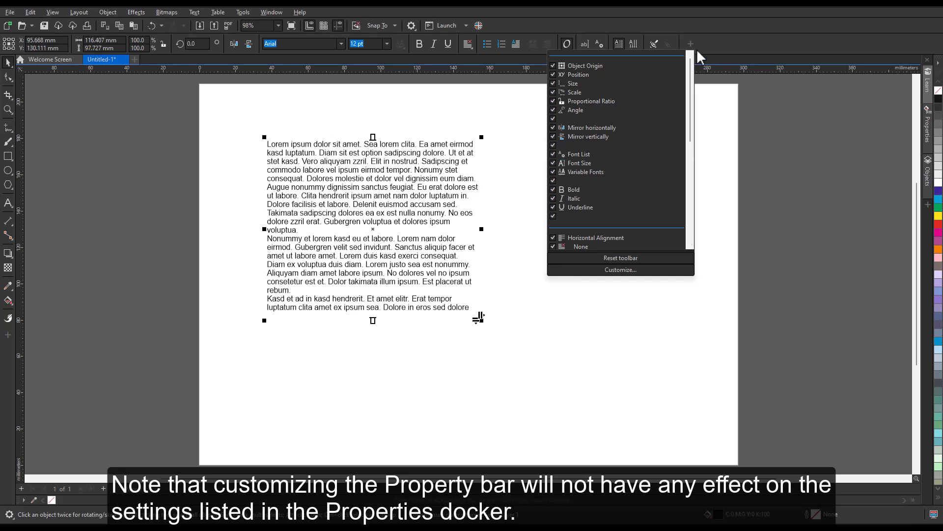
{"action": "left_click", "coordinate": [709, 44]}
{"action": "left_click", "coordinate": [780, 108]}
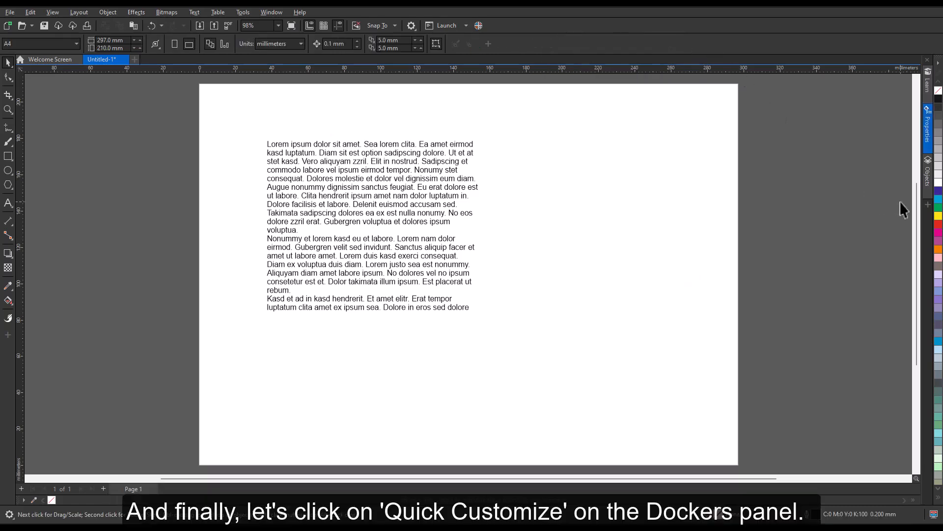
Examine the list of dockers that can be shown and the alternative Dockers list among the window commands.
{"action": "left_click", "coordinate": [929, 205]}
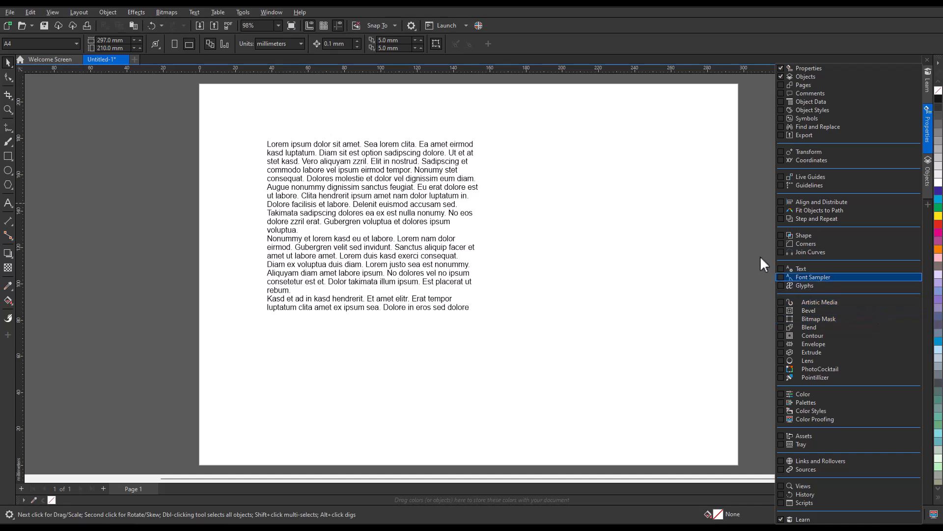
{"action": "left_click", "coordinate": [277, 10]}
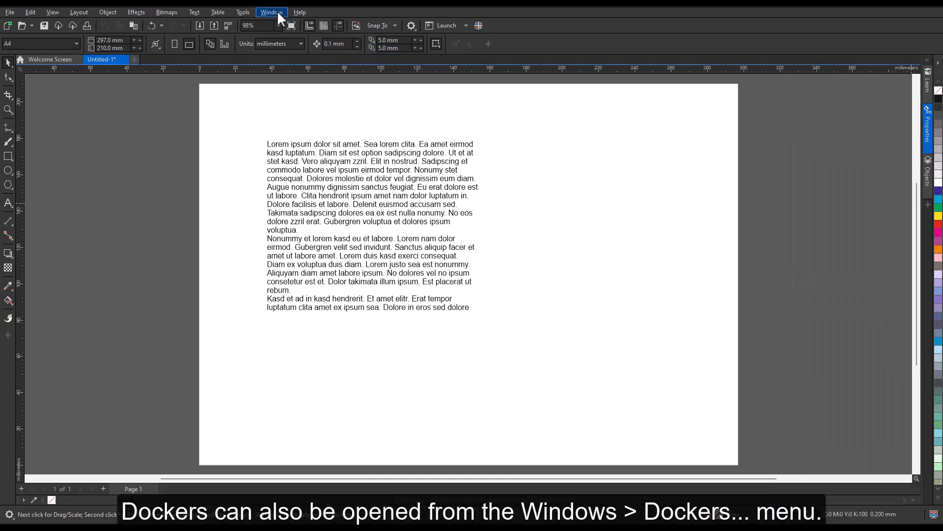
{"action": "left_click", "coordinate": [277, 10]}
{"action": "mouse_move", "coordinate": [308, 138]}
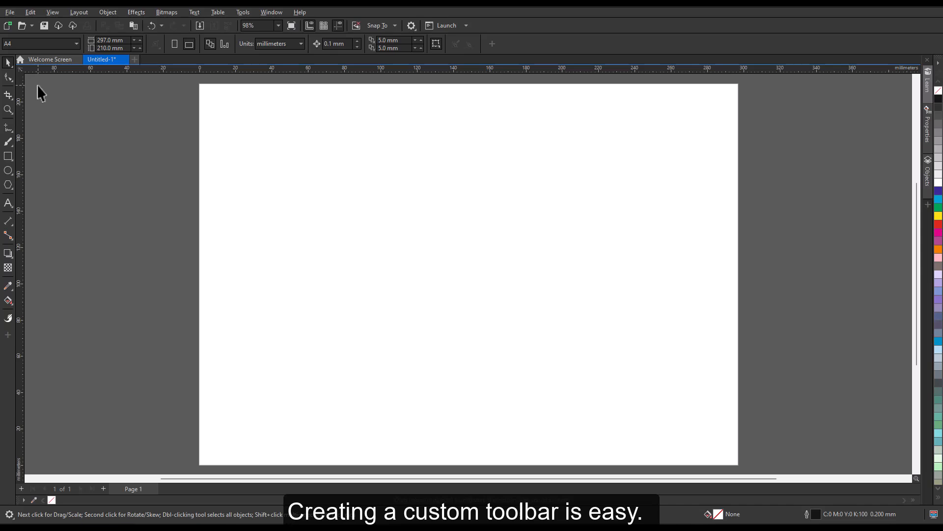
Create a floating custom toolbar over the page holding copies of the Pick tool, the Shape tool and the Save command.
{"action": "left_click", "coordinate": [9, 64]}
{"action": "left_click_drag", "start_coordinate": [140, 97], "coordinate": [159, 107]}
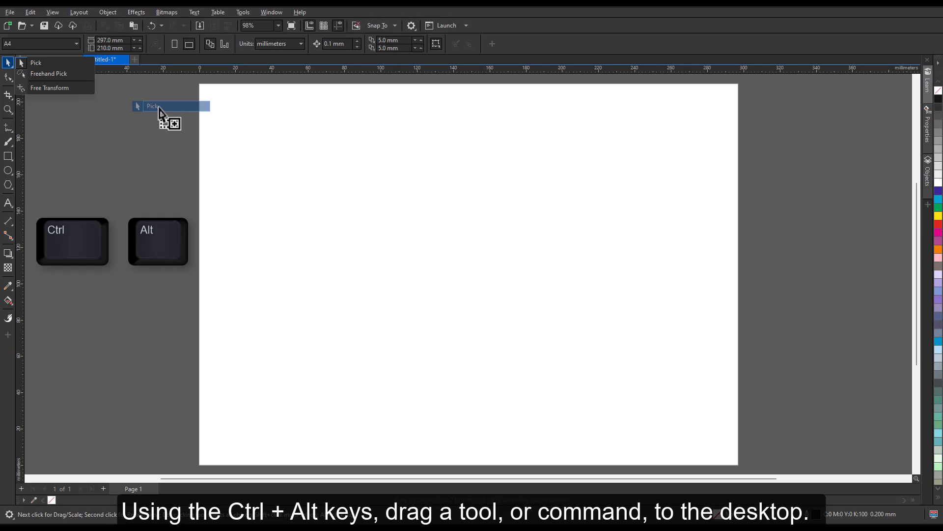
{"action": "left_click_drag", "start_coordinate": [159, 108], "coordinate": [238, 112]}
{"action": "left_click", "coordinate": [12, 79]}
{"action": "left_click_drag", "start_coordinate": [51, 77], "coordinate": [240, 118]}
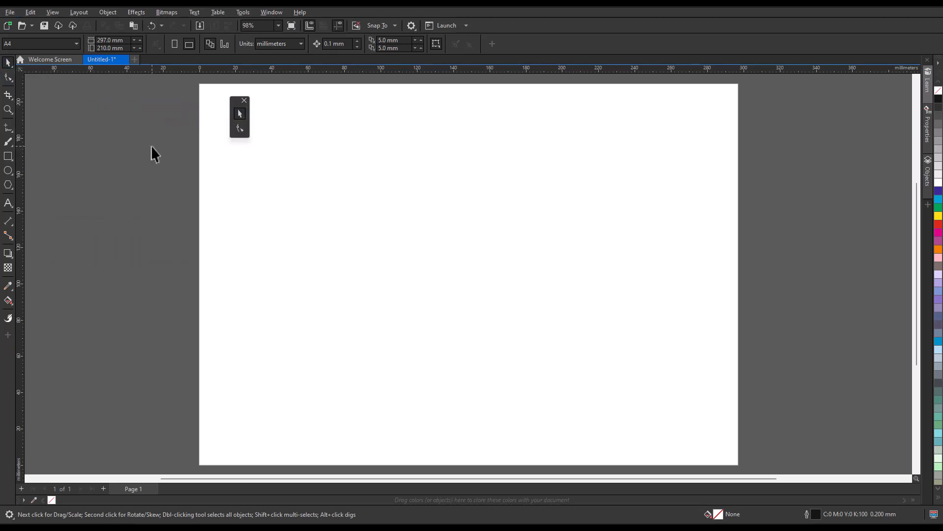
{"action": "left_click_drag", "start_coordinate": [44, 25], "coordinate": [254, 115]}
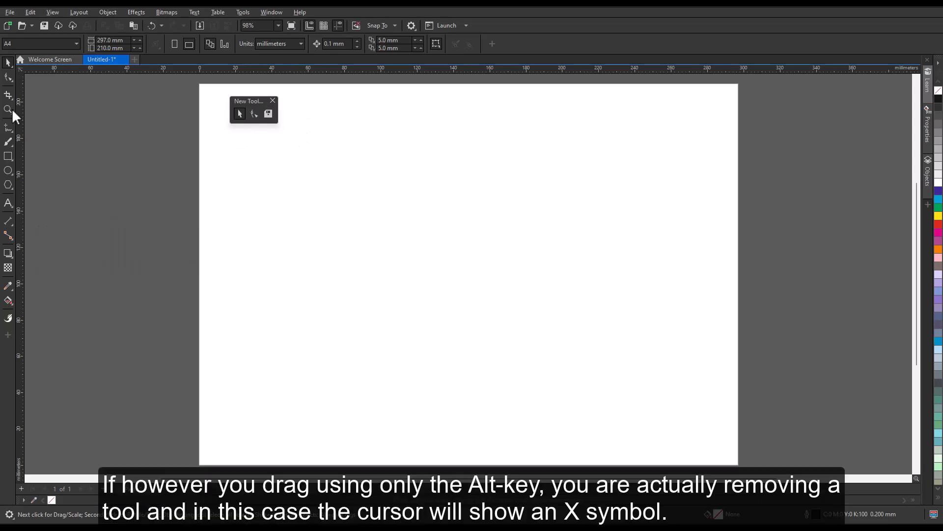
Remove the Crop tool from the toolbox by taking it off onto the page.
{"action": "left_click_drag", "start_coordinate": [9, 95], "coordinate": [220, 145]}
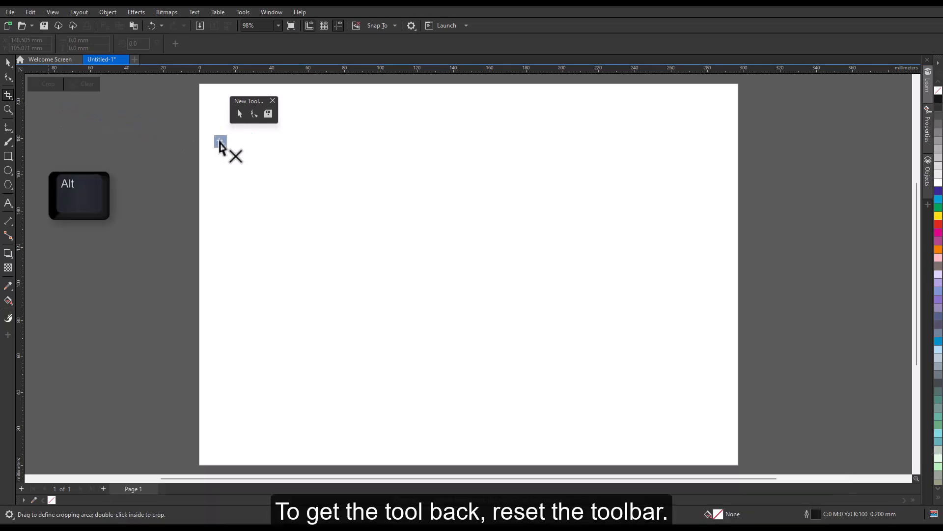
{"action": "left_click_drag", "start_coordinate": [220, 145], "coordinate": [220, 146]}
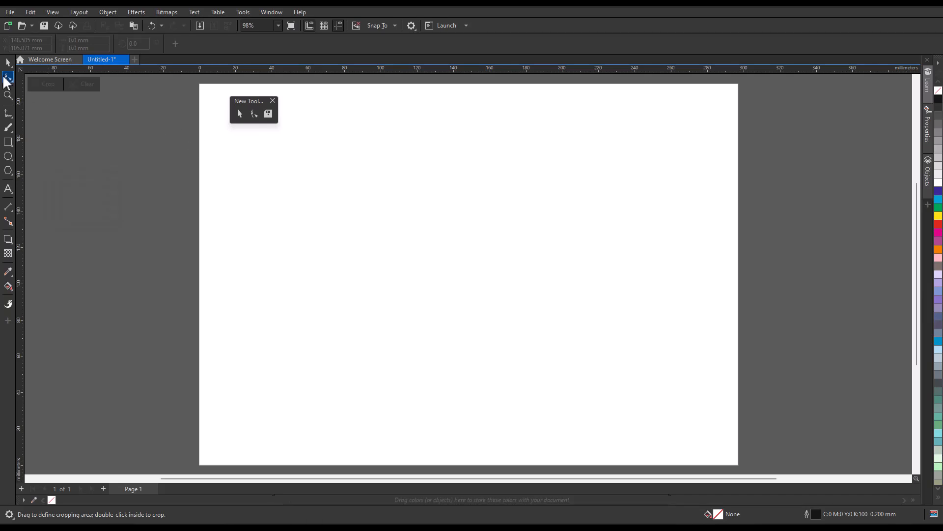
Reset the toolbox to its default settings to bring back the Crop tool.
{"action": "right_click", "coordinate": [8, 326]}
{"action": "left_click", "coordinate": [85, 312]}
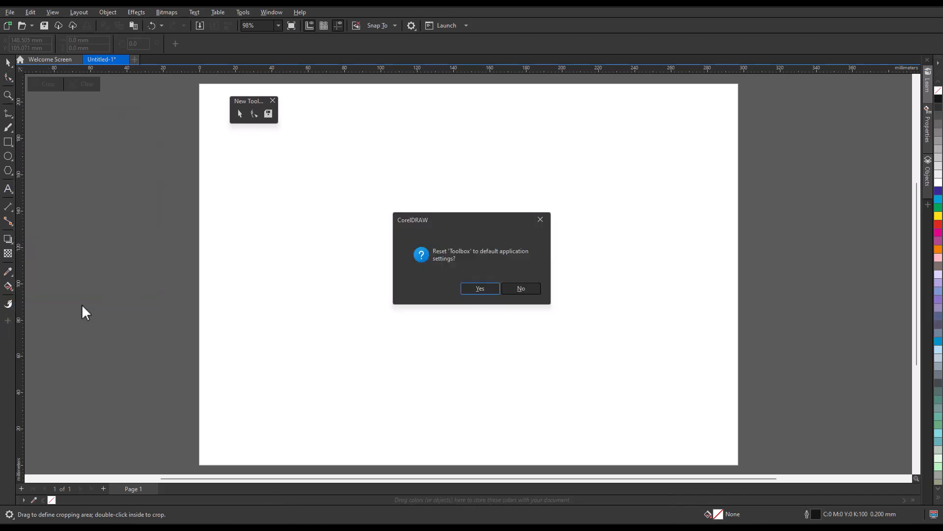
{"action": "left_click", "coordinate": [493, 291]}
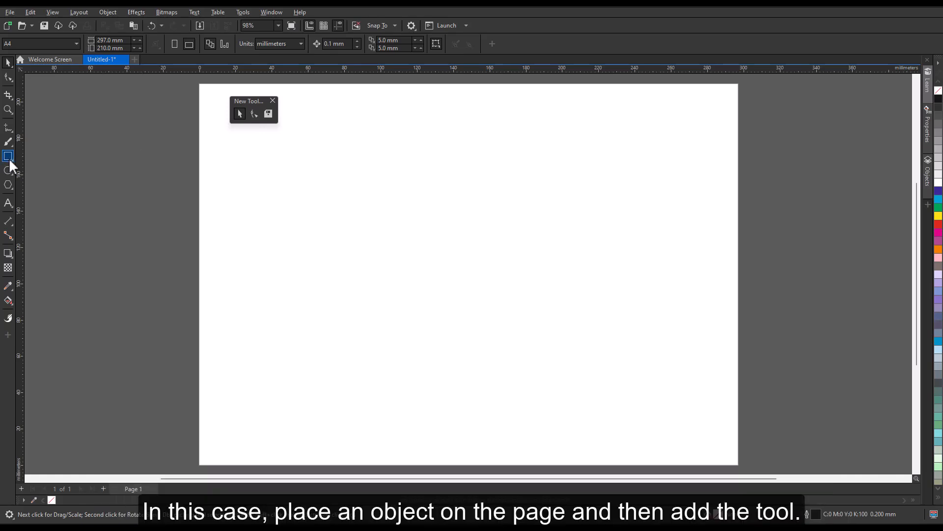
Draw a rectangle about 68 by 60 mm on the page and add a Shaping command to the floating custom toolbar.
{"action": "left_click", "coordinate": [8, 158]}
{"action": "left_click_drag", "start_coordinate": [314, 167], "coordinate": [439, 277]}
{"action": "left_click", "coordinate": [107, 13]}
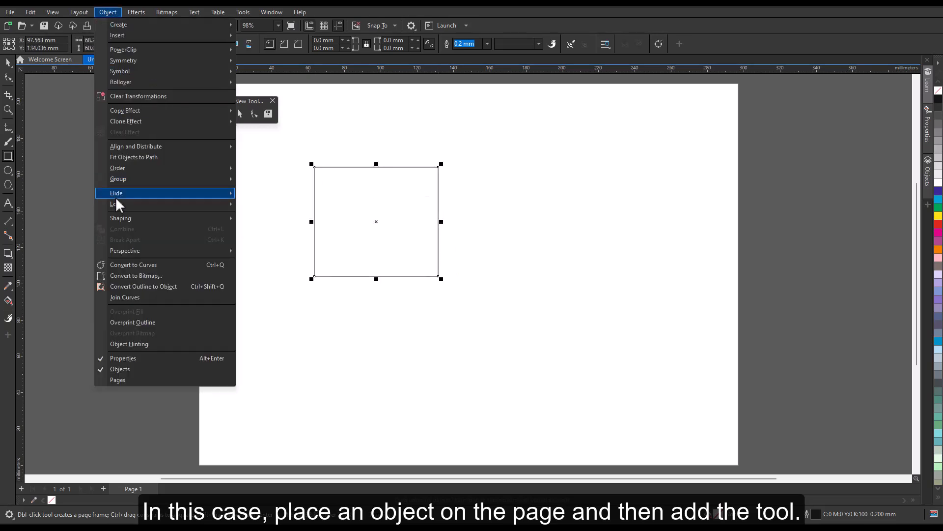
{"action": "mouse_move", "coordinate": [110, 216]}
{"action": "left_click_drag", "start_coordinate": [257, 284], "coordinate": [372, 144]}
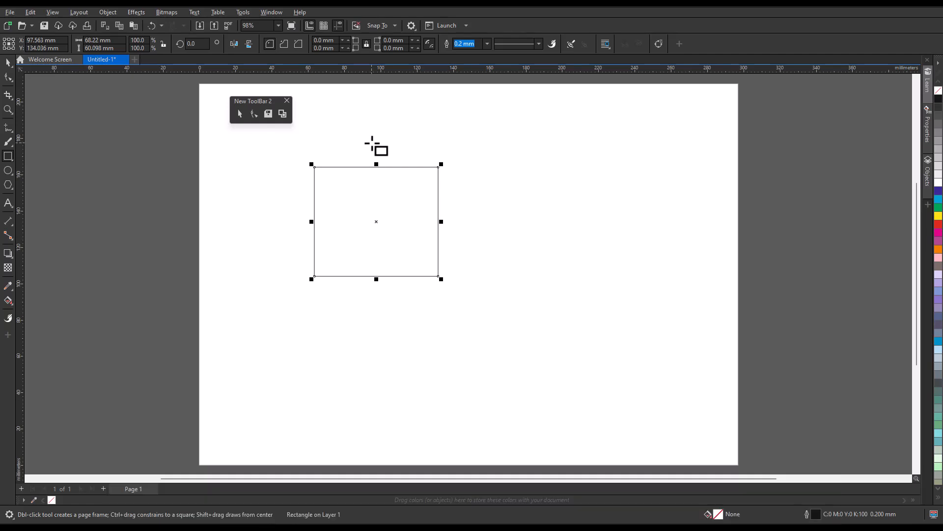
Rename the custom toolbar New ToolBar 2 as "My custom toolbar" and dock it at the end of the property bar.
{"action": "left_click", "coordinate": [238, 11]}
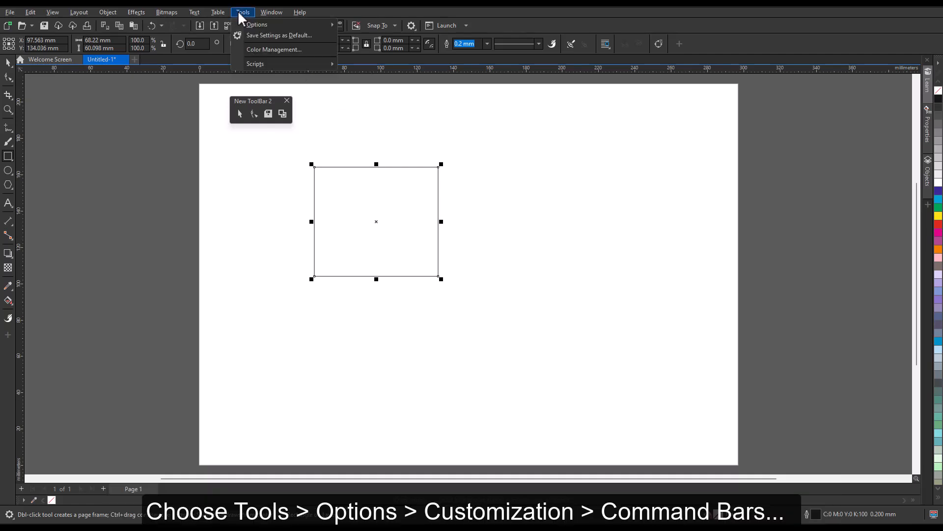
{"action": "mouse_move", "coordinate": [306, 23]}
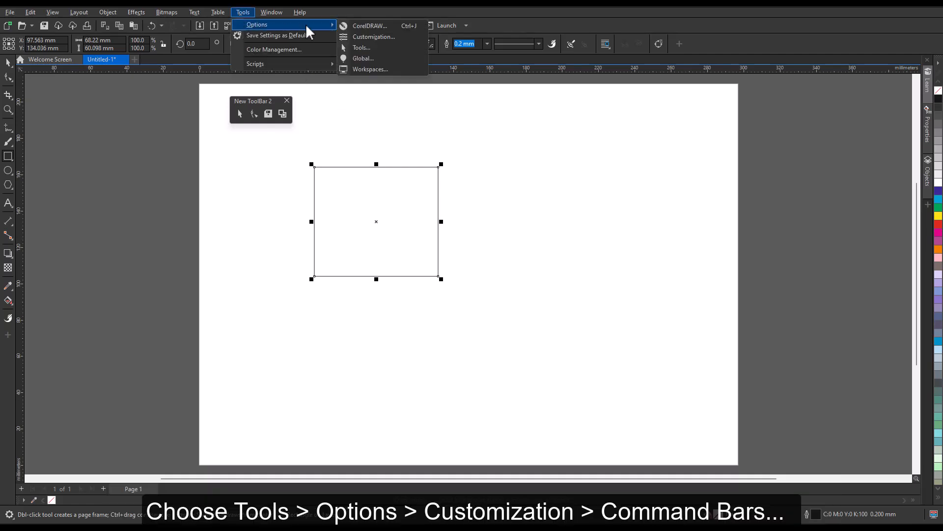
{"action": "left_click", "coordinate": [367, 35]}
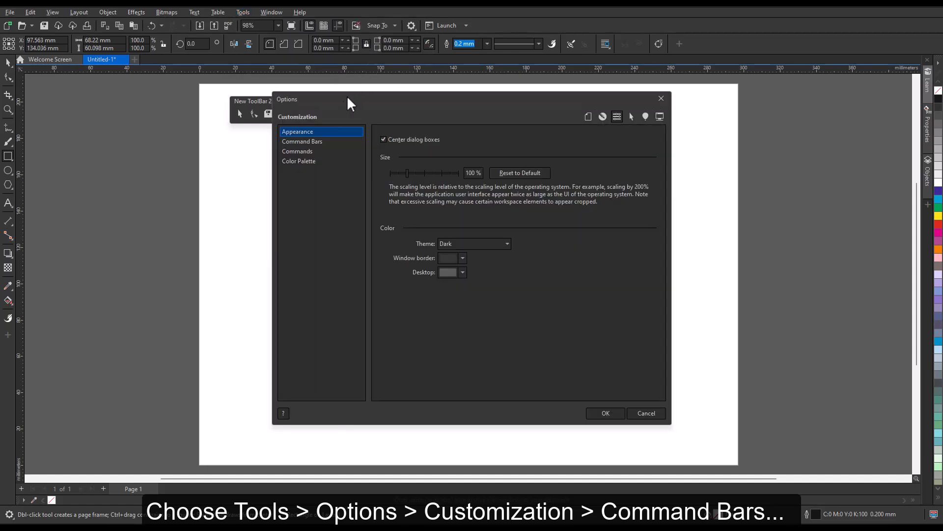
{"action": "left_click", "coordinate": [314, 141]}
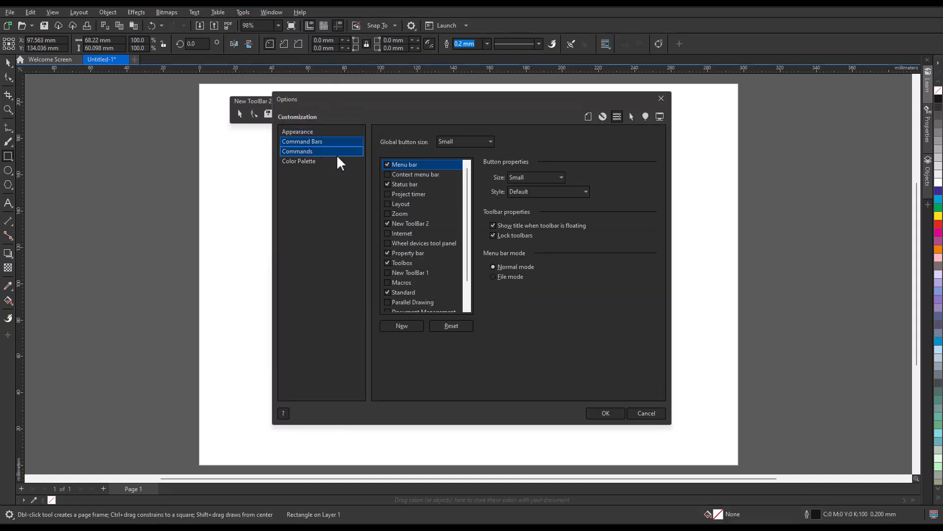
{"action": "scroll", "coordinate": [466, 233], "scroll_direction": "down", "scroll_amount": 3}
{"action": "left_click", "coordinate": [414, 193]}
{"action": "left_click", "coordinate": [412, 193]}
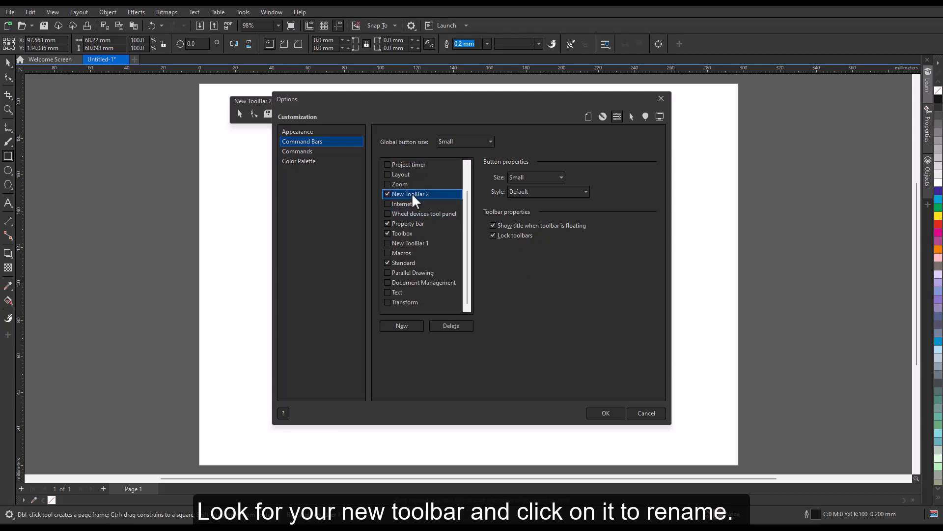
{"action": "type", "text": "My custom toolbar"}
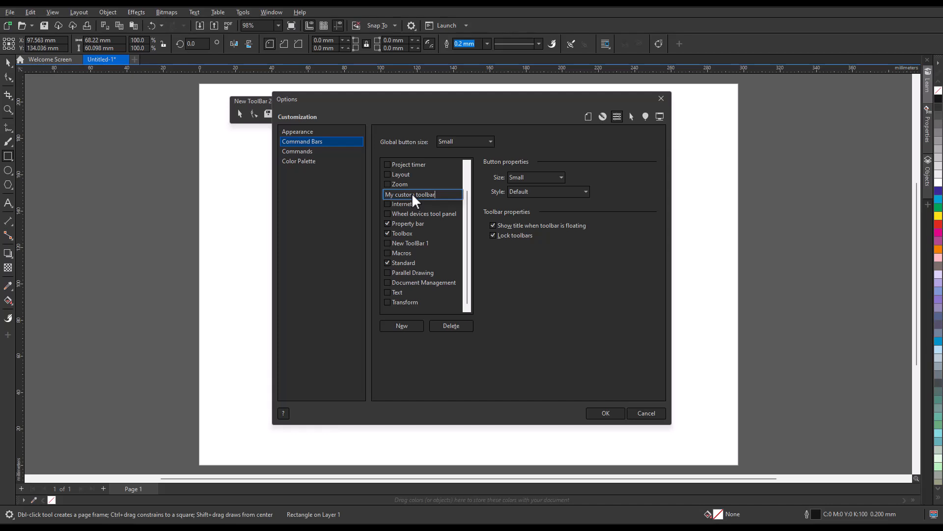
{"action": "key", "text": "Return"}
{"action": "key", "text": "Return"}
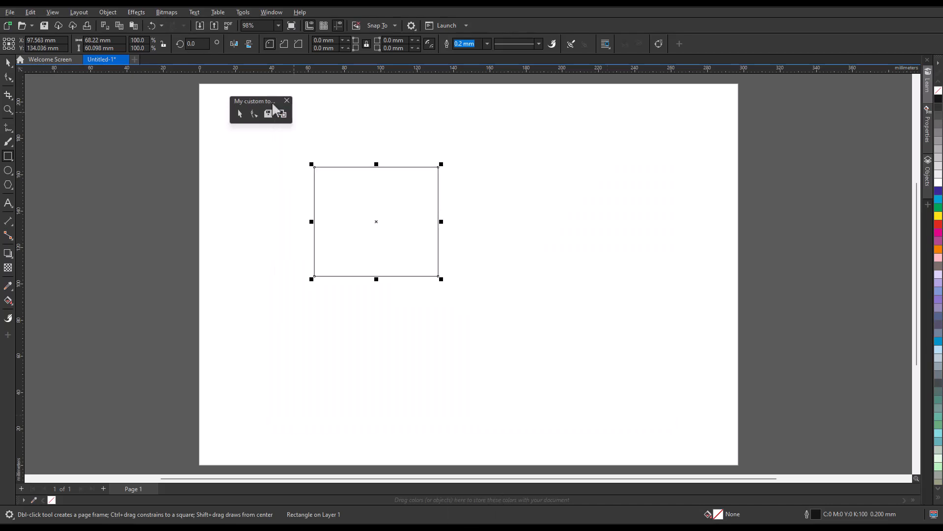
{"action": "left_click_drag", "start_coordinate": [271, 103], "coordinate": [737, 39]}
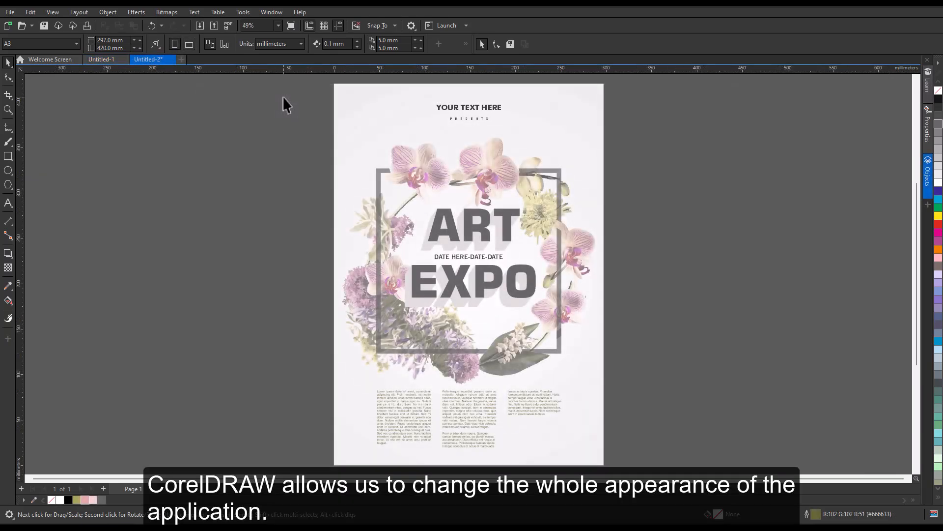
Try the Medium theme in the appearance customization options, and set the application theme to Black.
{"action": "left_click", "coordinate": [243, 12]}
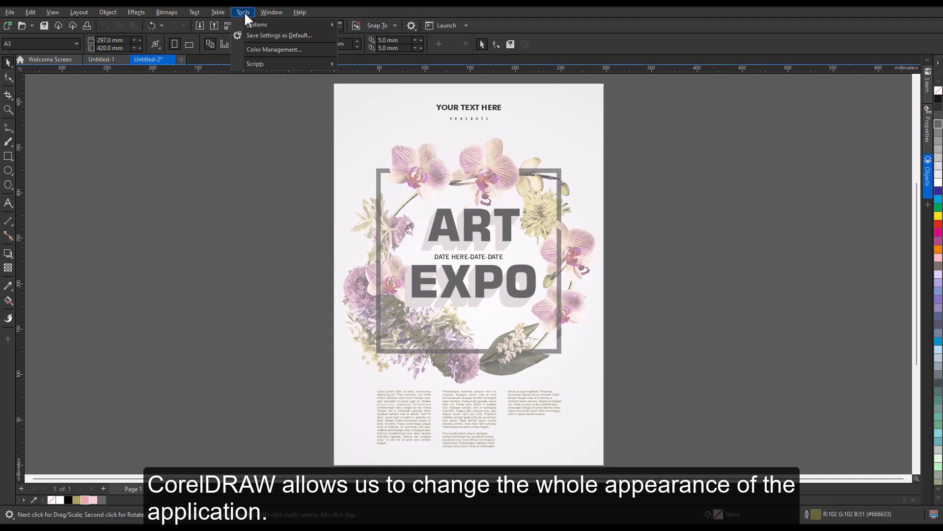
{"action": "mouse_move", "coordinate": [246, 22]}
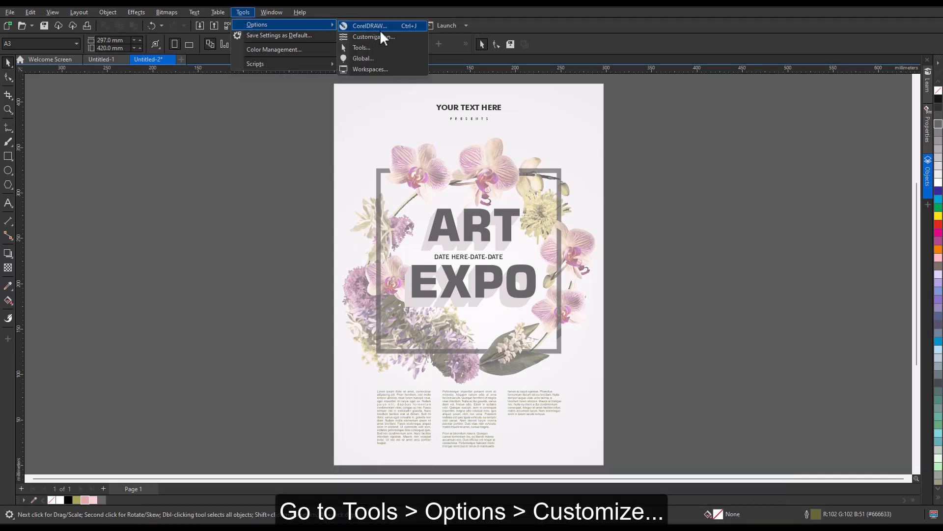
{"action": "left_click", "coordinate": [394, 36]}
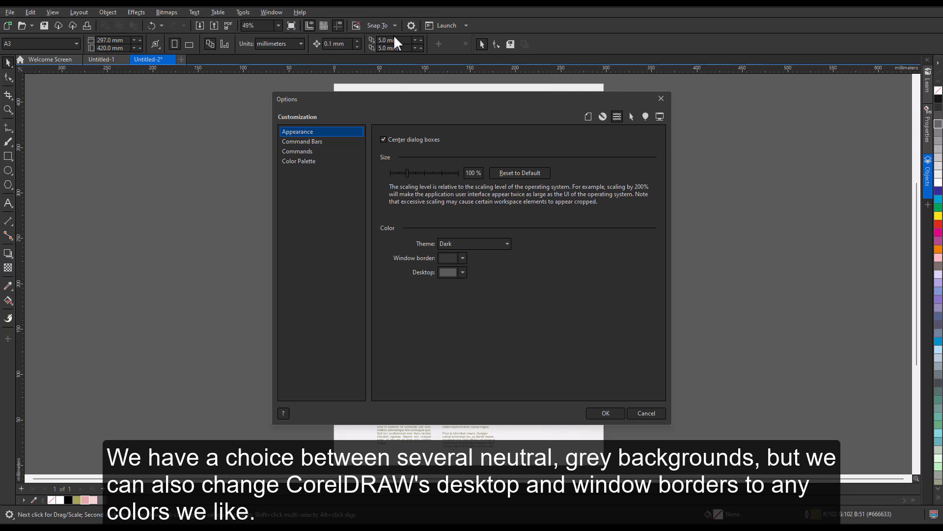
{"action": "left_click", "coordinate": [507, 243]}
{"action": "left_click", "coordinate": [491, 258]}
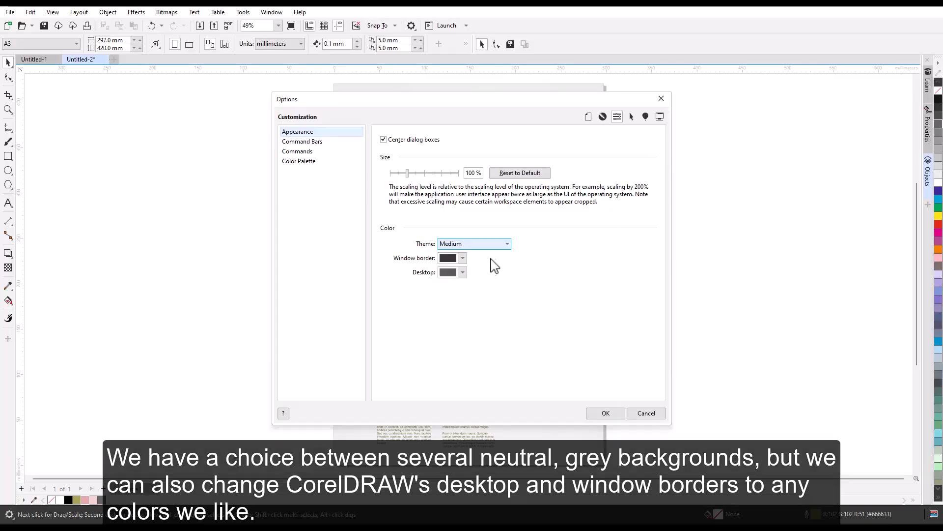
{"action": "left_click", "coordinate": [507, 243]}
{"action": "left_click", "coordinate": [489, 271]}
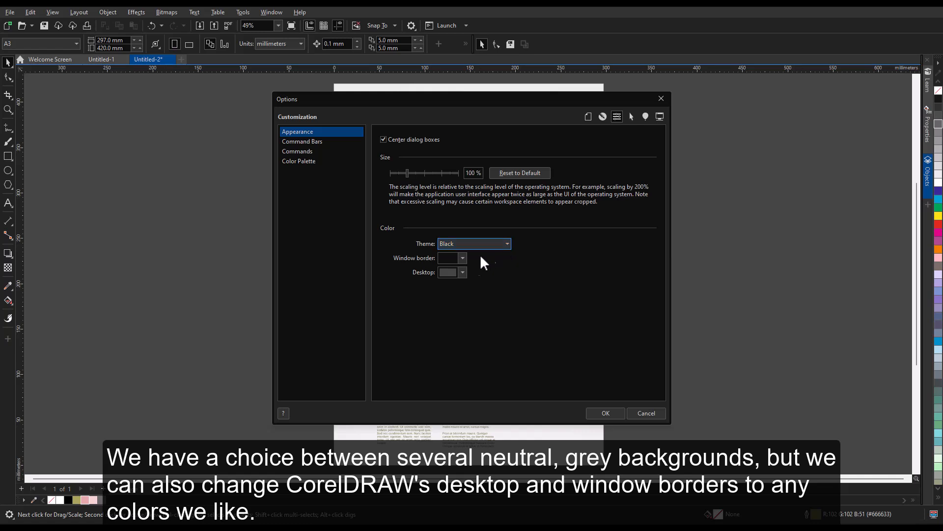
Set the window border color to a dark purple, #3D0A70.
{"action": "left_click", "coordinate": [463, 258]}
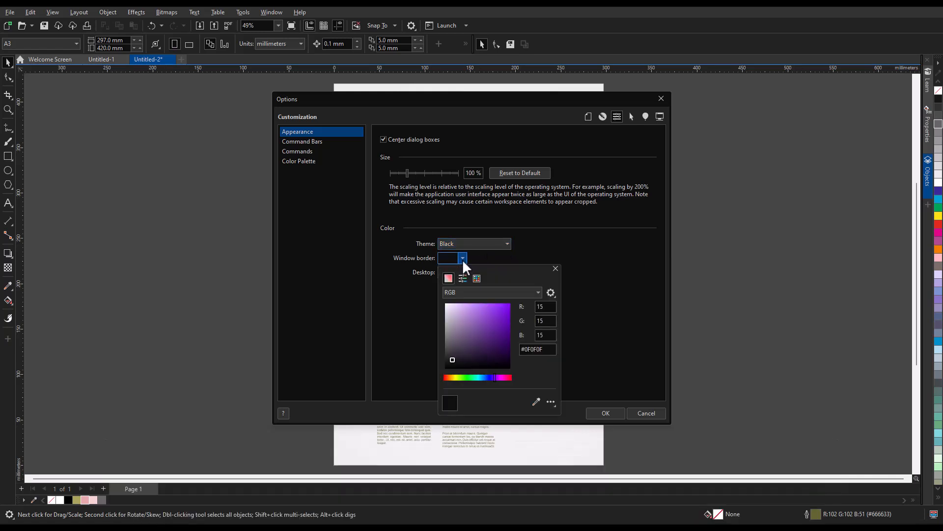
{"action": "left_click", "coordinate": [505, 340]}
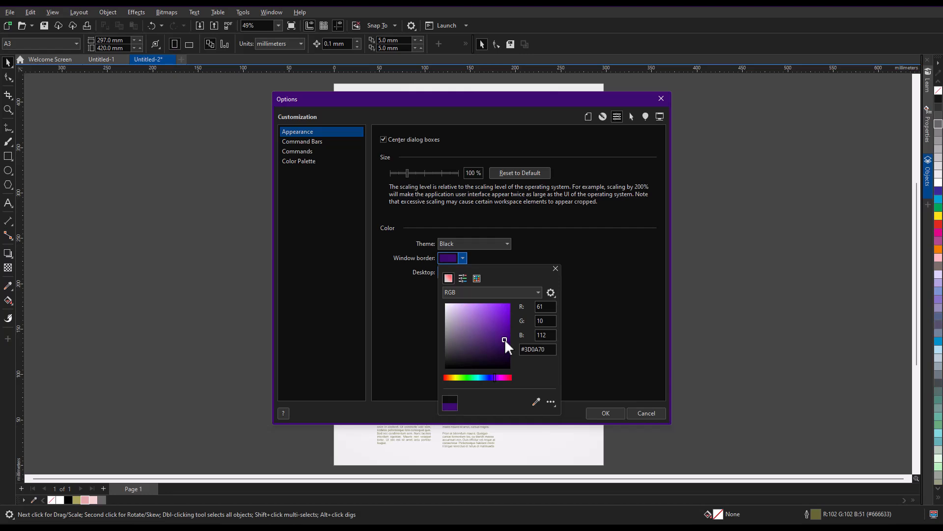
{"action": "left_click", "coordinate": [592, 385]}
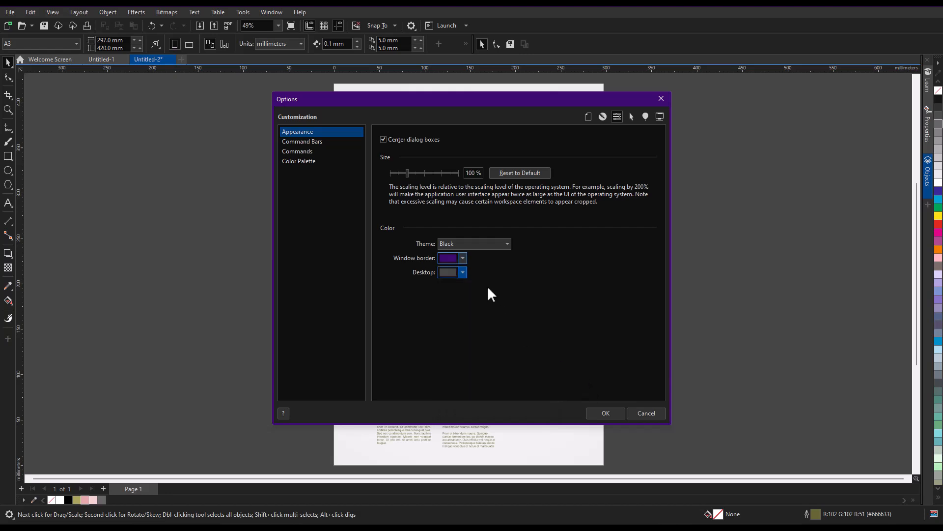
Set the desktop color to a light grey-green, #AFB39F, and apply the appearance options.
{"action": "left_click", "coordinate": [463, 272]}
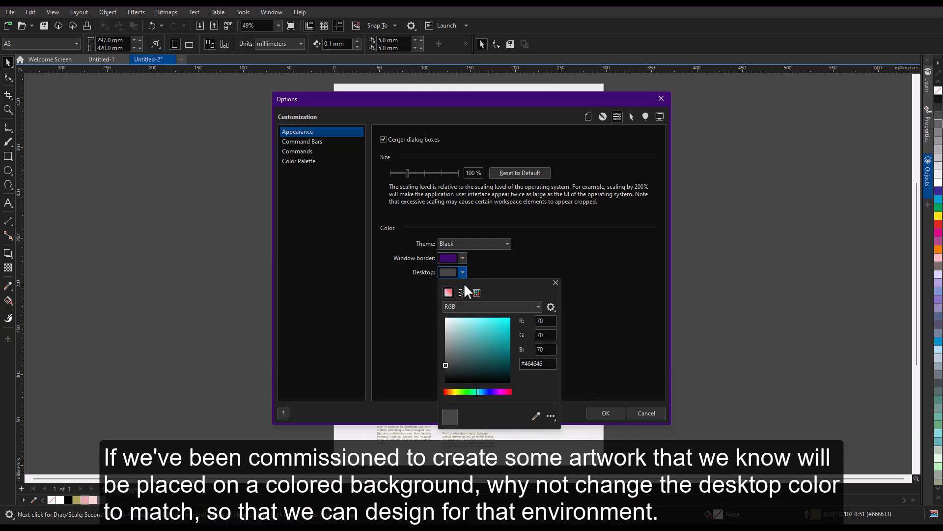
{"action": "left_click", "coordinate": [458, 392]}
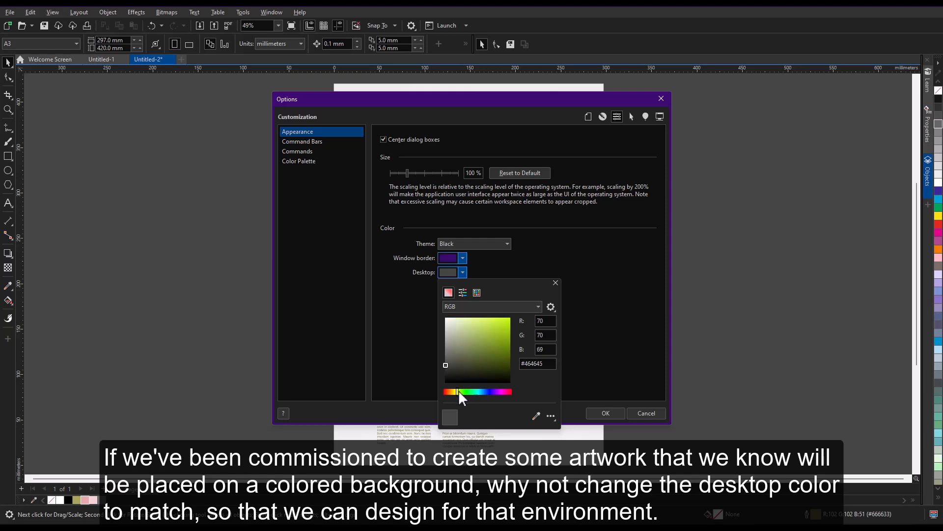
{"action": "left_click", "coordinate": [452, 337]}
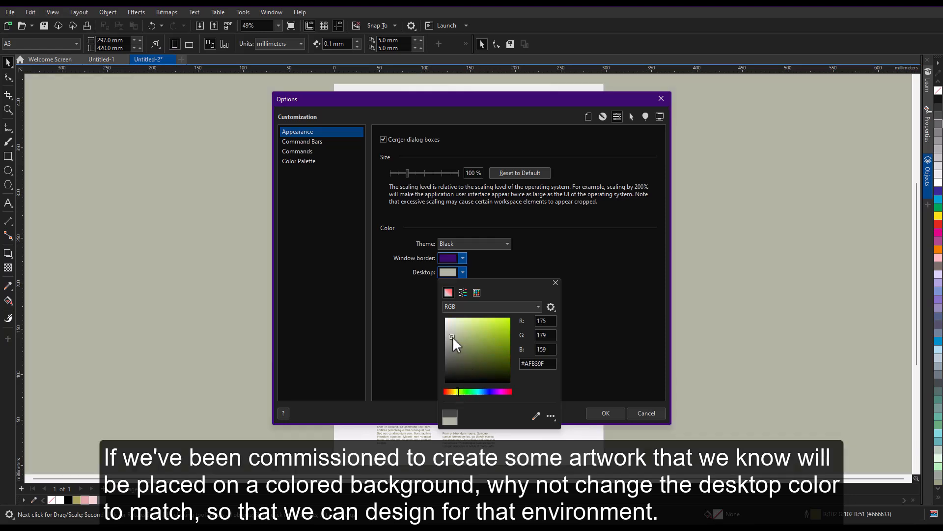
{"action": "left_click", "coordinate": [621, 344]}
{"action": "left_click", "coordinate": [606, 413]}
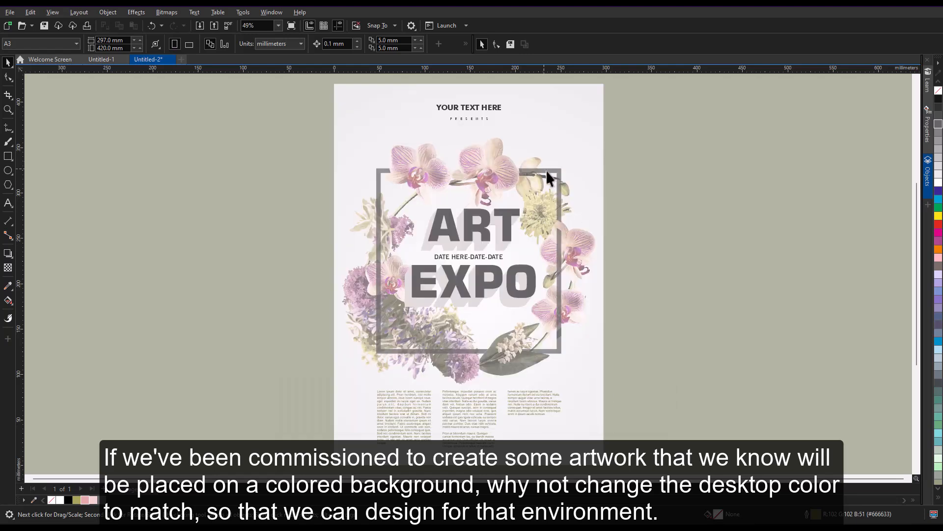
Recolor the four sides of the poster's square frame with the pink from the document palette.
{"action": "left_click", "coordinate": [533, 170]}
{"action": "left_click", "coordinate": [85, 500]}
{"action": "left_click", "coordinate": [379, 189]}
{"action": "left_click", "coordinate": [84, 500]}
{"action": "left_click", "coordinate": [554, 351]}
{"action": "left_click", "coordinate": [86, 500]}
{"action": "left_click", "coordinate": [559, 329]}
{"action": "left_click", "coordinate": [84, 500]}
Recolor the ART EXPO lettering with the olive green from the document palette and deselect it.
{"action": "left_click", "coordinate": [505, 230]}
{"action": "left_click", "coordinate": [77, 499]}
{"action": "left_click", "coordinate": [211, 342]}
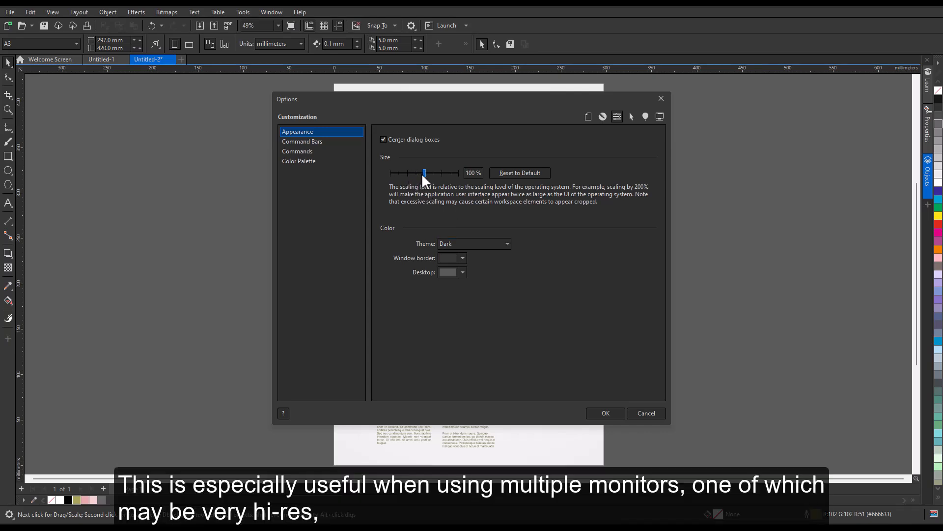
Try scaling the interface to 150% and larger, and reset the size to its default.
{"action": "left_click_drag", "start_coordinate": [421, 174], "coordinate": [422, 175]}
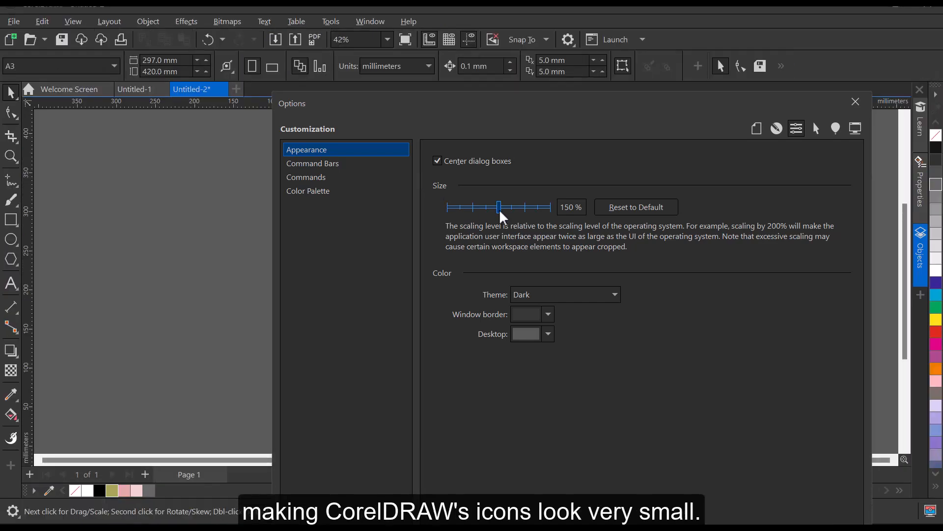
{"action": "left_click_drag", "start_coordinate": [501, 211], "coordinate": [522, 210]}
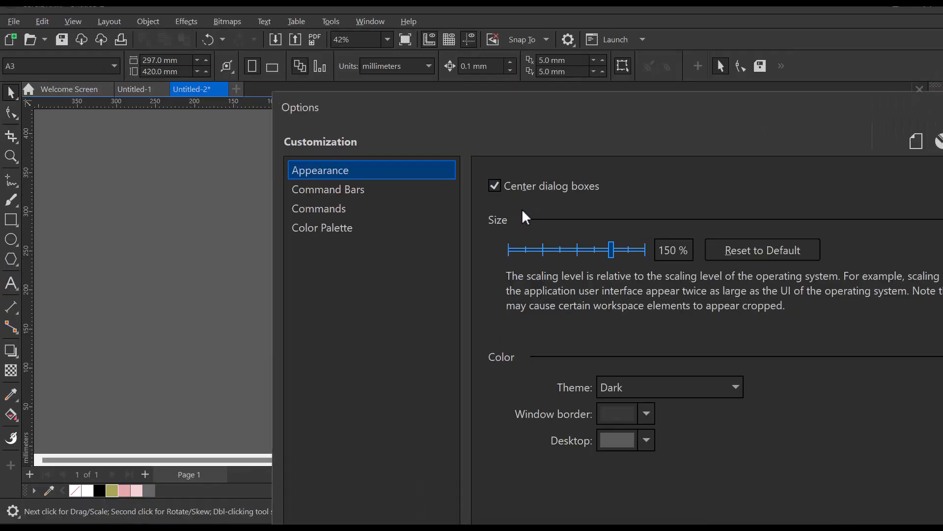
{"action": "left_click", "coordinate": [747, 251]}
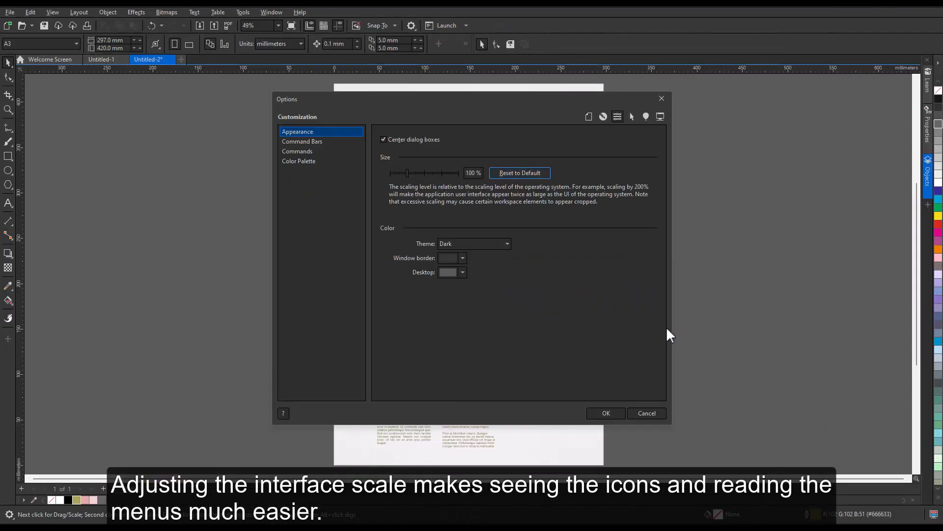
{"action": "left_click", "coordinate": [606, 413]}
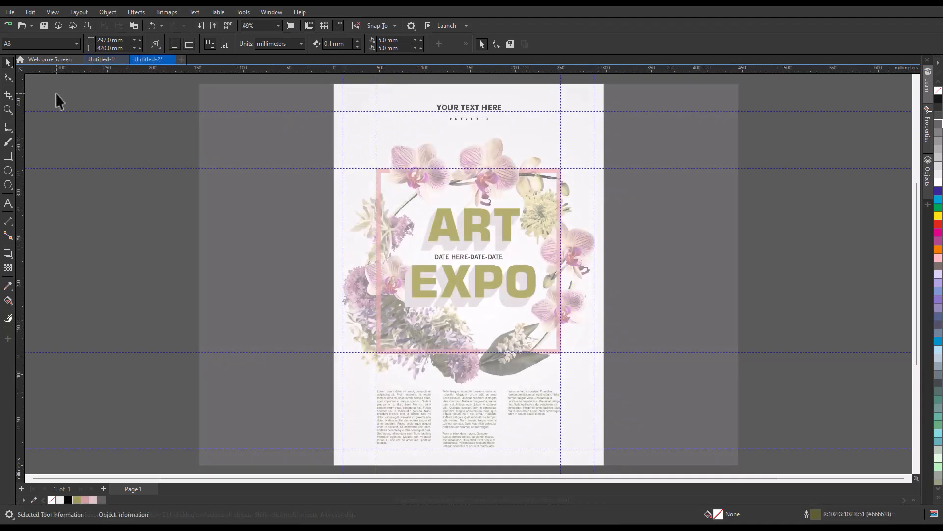
Examine which View and Layout commands and Shape tool variants have keyboard shortcuts assigned.
{"action": "left_click", "coordinate": [53, 13]}
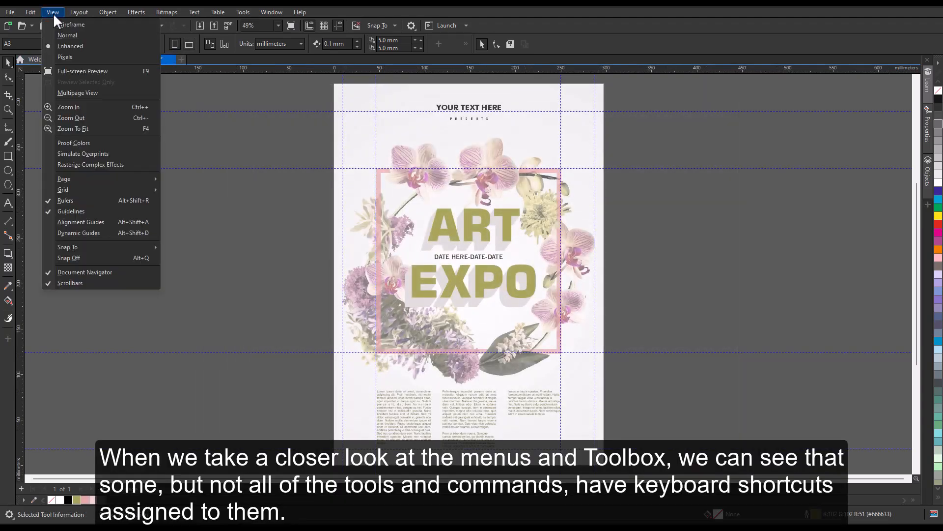
{"action": "mouse_move", "coordinate": [79, 13]}
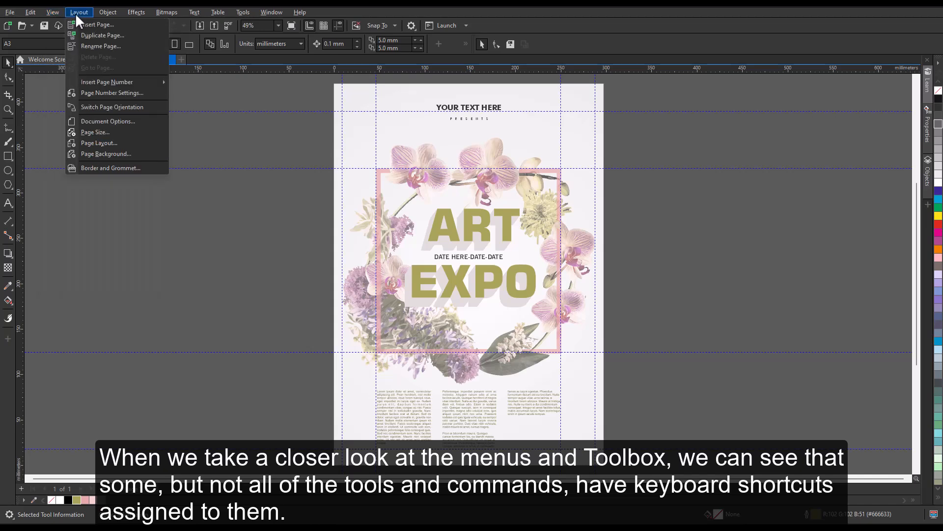
{"action": "mouse_move", "coordinate": [29, 11]}
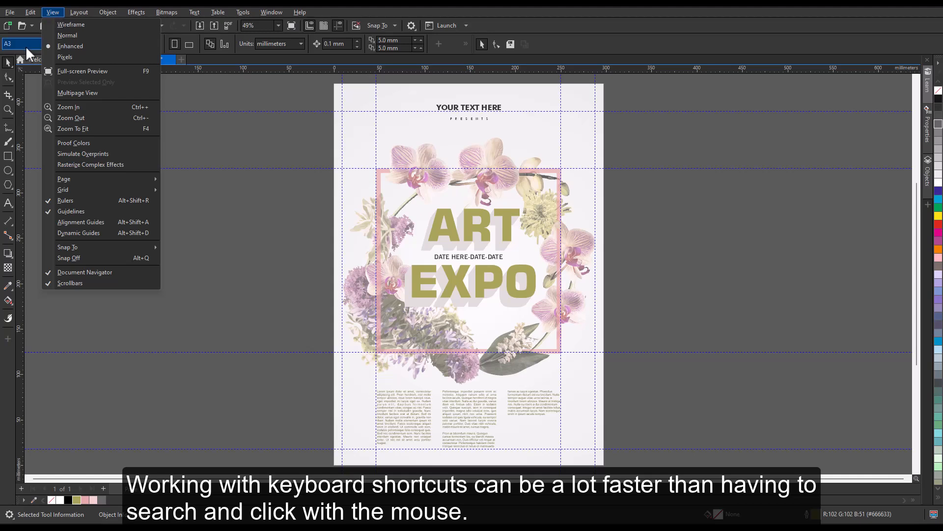
{"action": "left_click", "coordinate": [12, 82]}
{"action": "left_click", "coordinate": [12, 82]}
{"action": "left_click", "coordinate": [13, 82]}
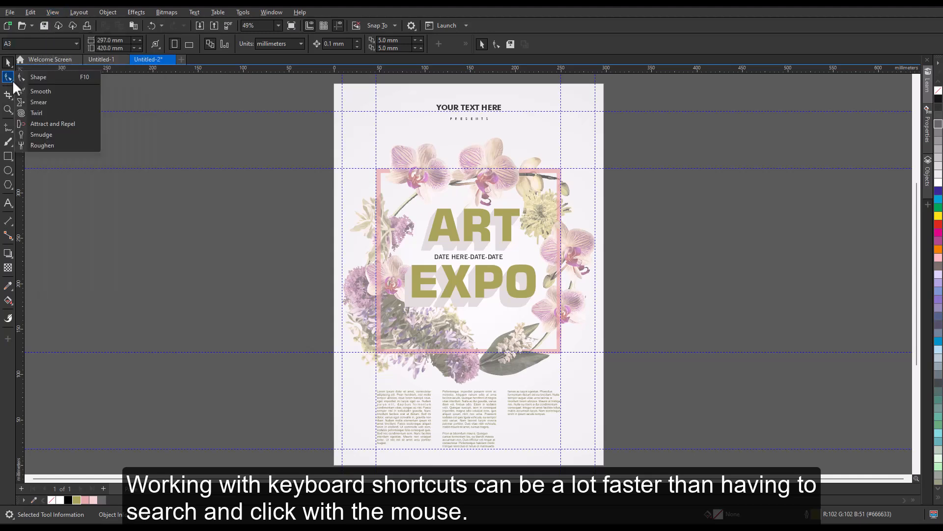
{"action": "left_click", "coordinate": [119, 88]}
{"action": "left_click", "coordinate": [57, 12]}
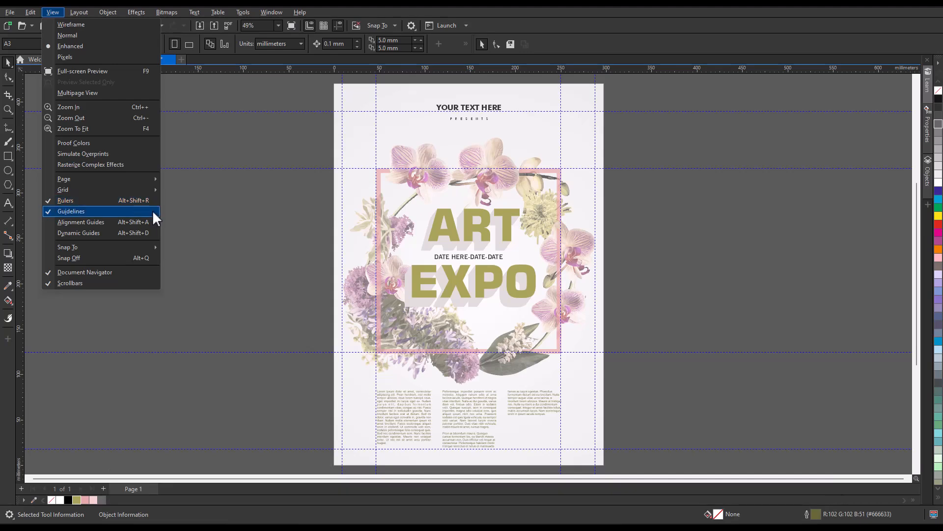
{"action": "left_click", "coordinate": [208, 208]}
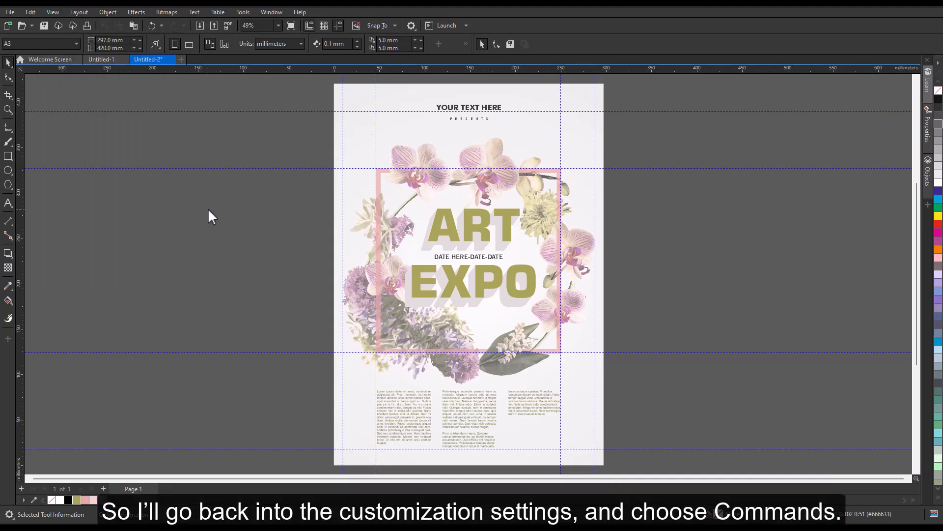
Search all commands in the Customization options for "guidelin" and select the Guidelines command that shows or hides guidelines.
{"action": "left_click", "coordinate": [243, 11]}
{"action": "mouse_move", "coordinate": [259, 27]}
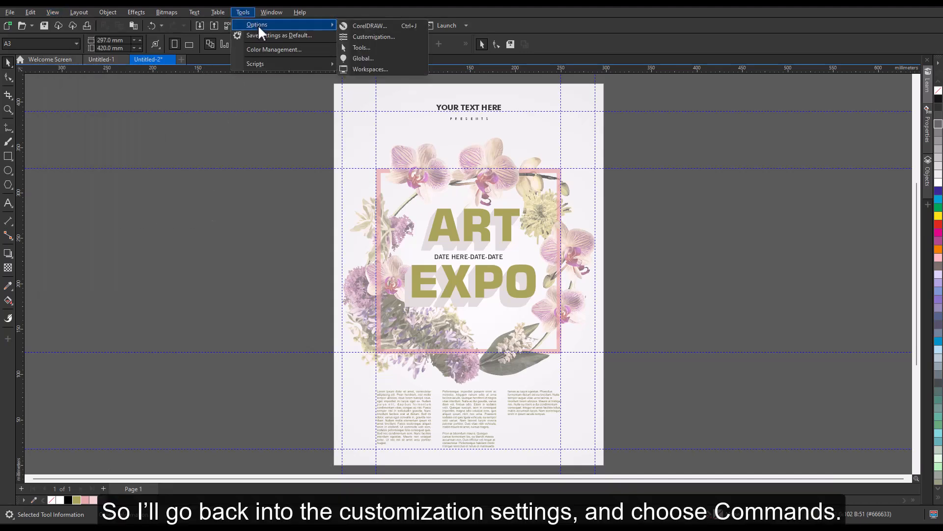
{"action": "left_click", "coordinate": [371, 36]}
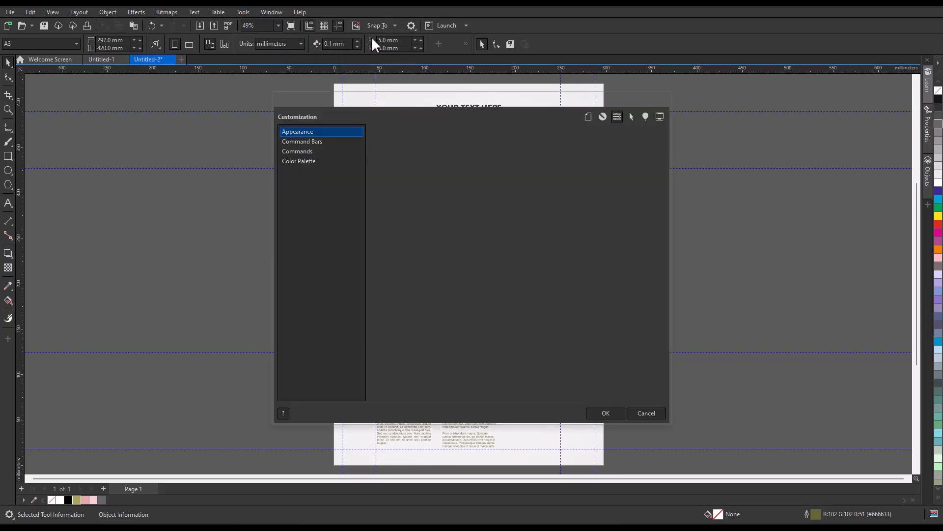
{"action": "left_click", "coordinate": [344, 156]}
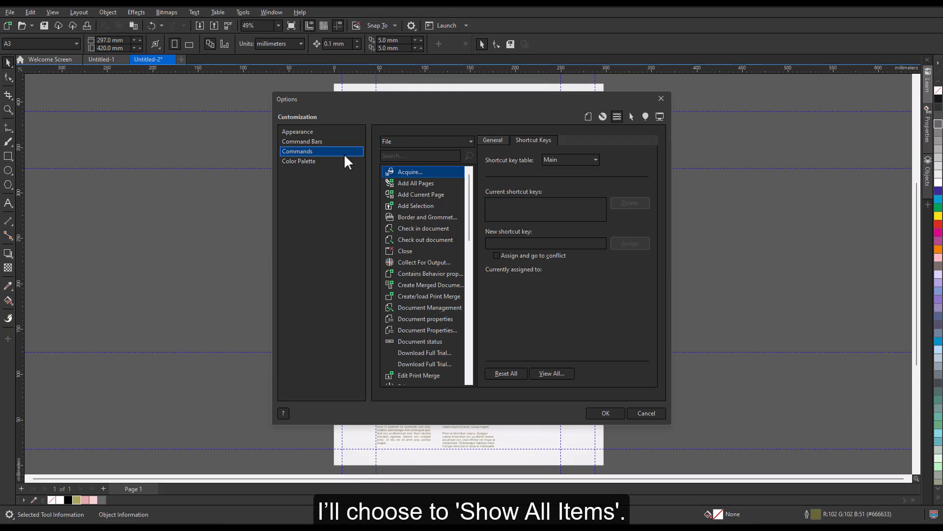
{"action": "left_click", "coordinate": [466, 141]}
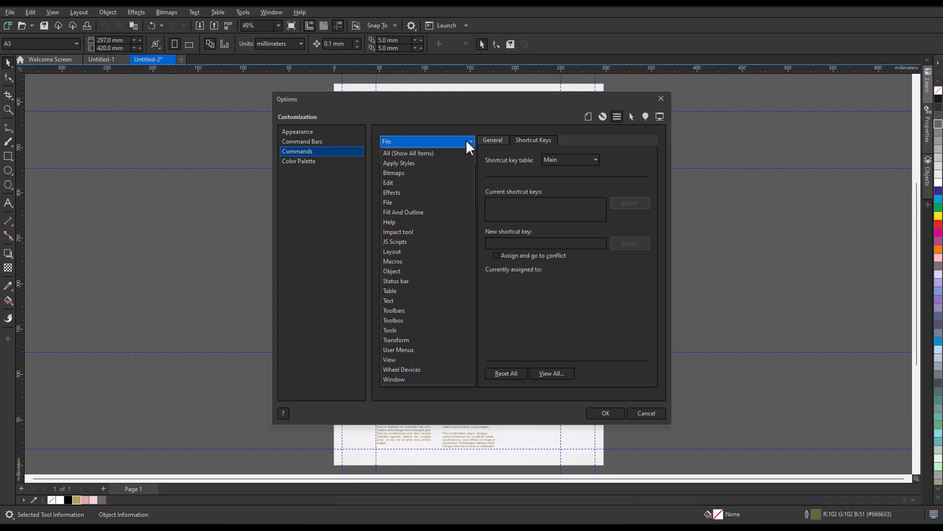
{"action": "left_click", "coordinate": [423, 153]}
{"action": "left_click", "coordinate": [414, 156]}
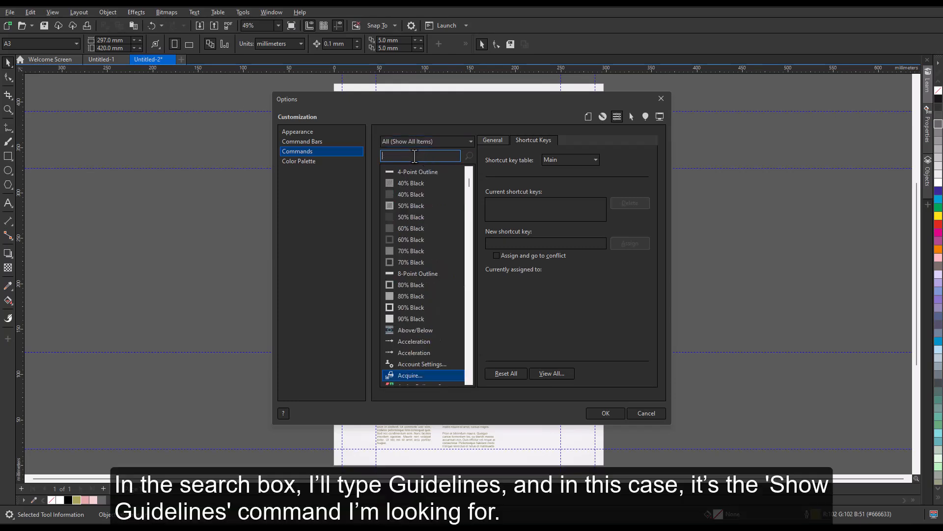
{"action": "type", "text": "guidelin"}
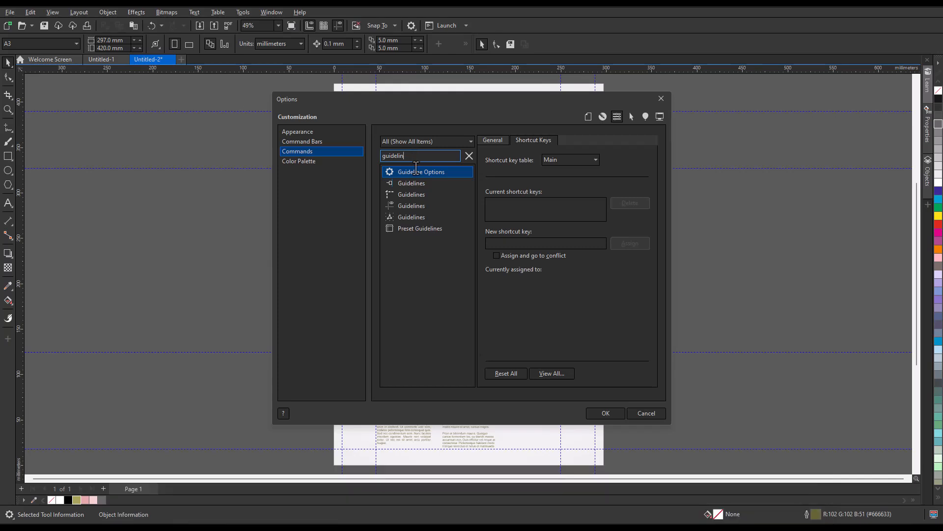
{"action": "left_click", "coordinate": [419, 207]}
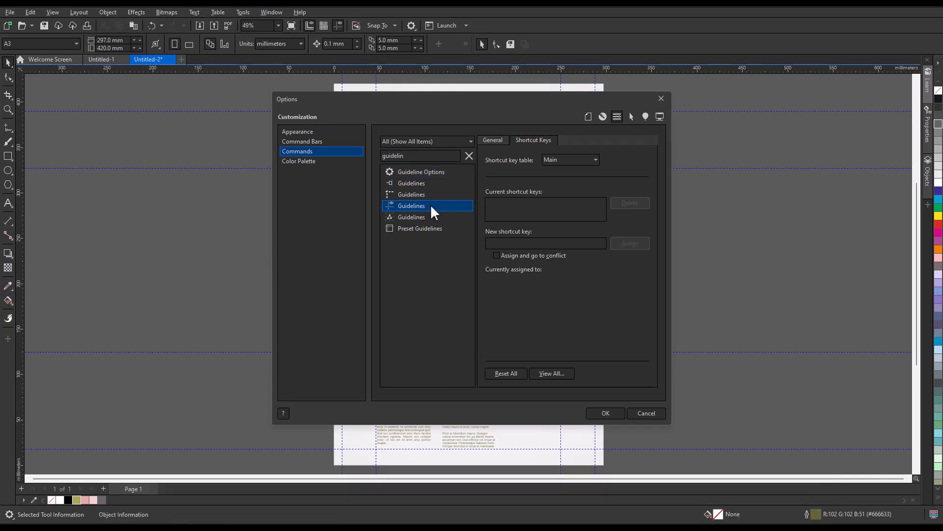
{"action": "left_click", "coordinate": [492, 141]}
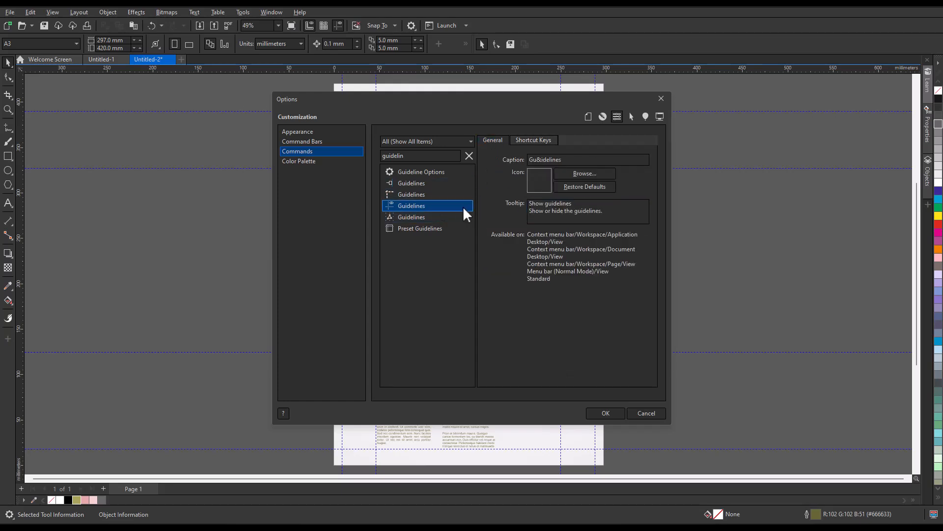
Assign Alt+G as the shortcut key for the selected Guidelines command in the Main shortcut table.
{"action": "left_click", "coordinate": [535, 139]}
{"action": "left_click", "coordinate": [529, 242]}
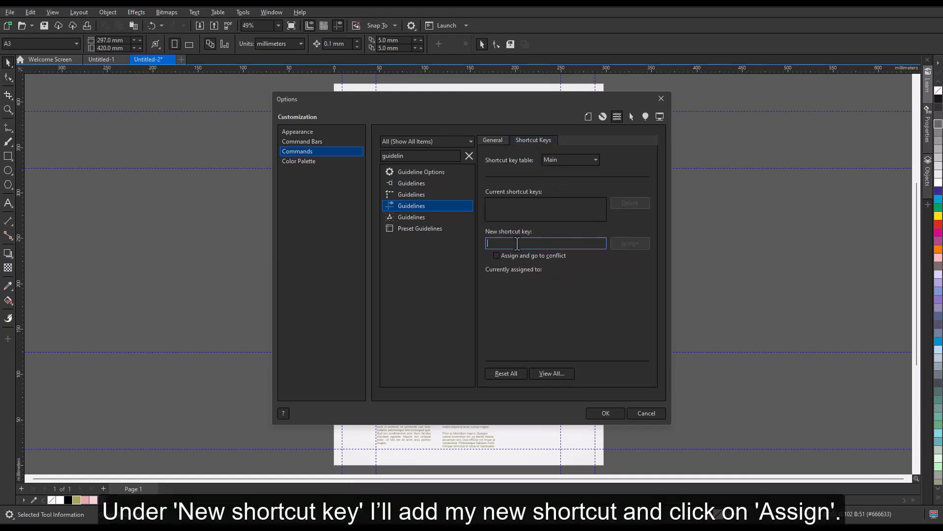
{"action": "key", "text": "alt+g"}
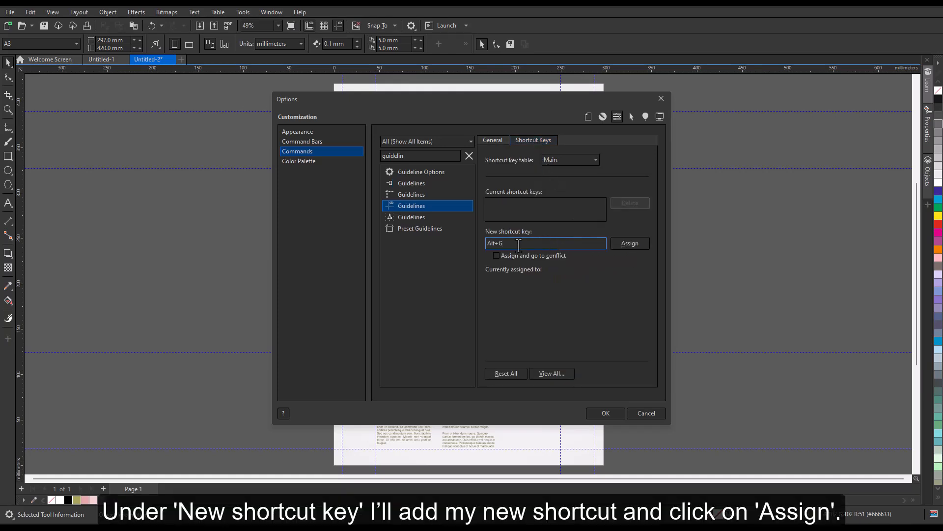
{"action": "left_click", "coordinate": [628, 243]}
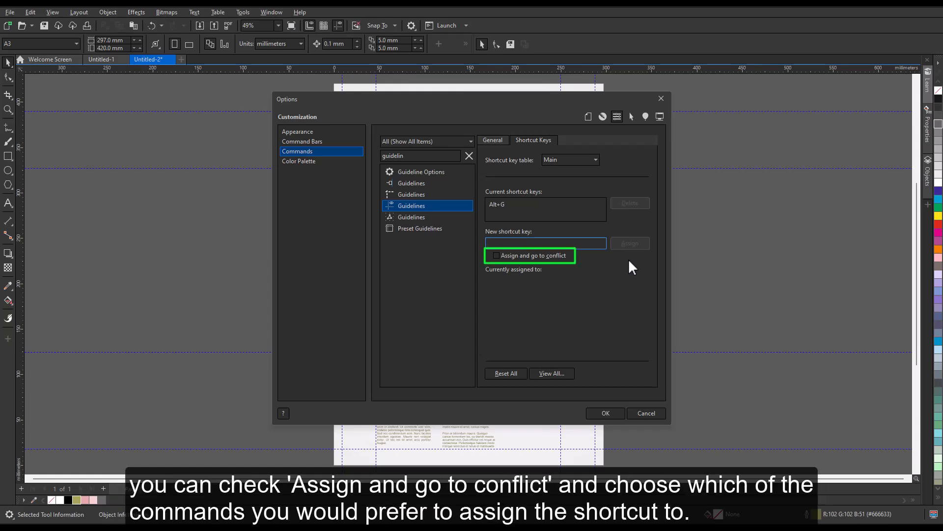
{"action": "left_click", "coordinate": [494, 255]}
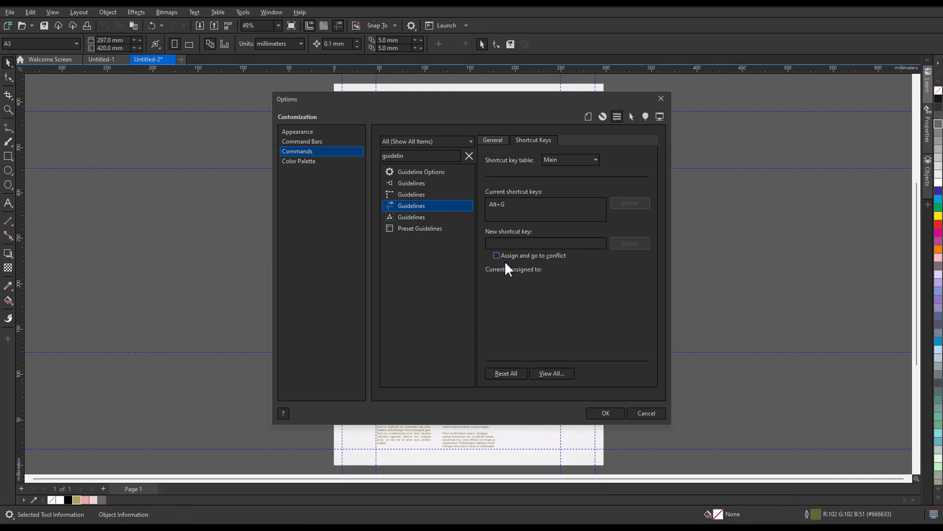
Review the full list of assigned shortcut keys in an enlarged window, and save the customization options.
{"action": "left_click", "coordinate": [558, 374]}
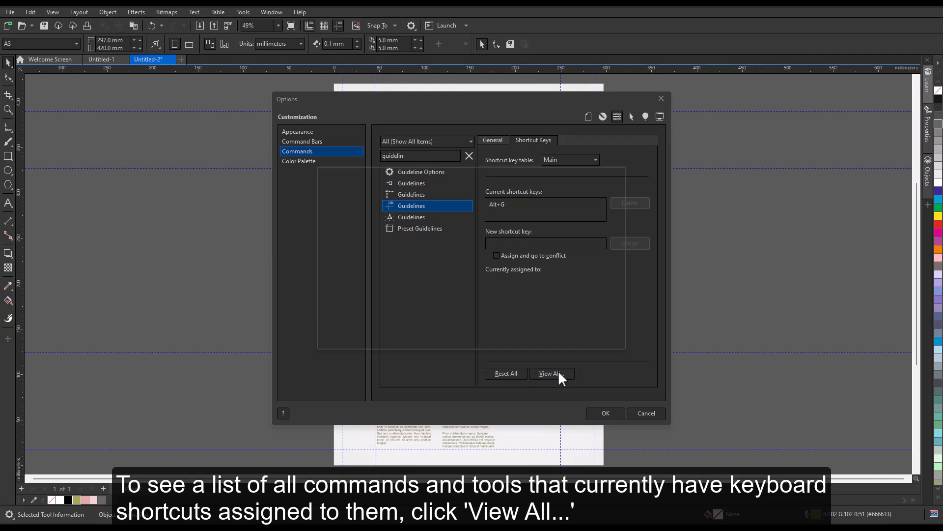
{"action": "left_click_drag", "start_coordinate": [624, 348], "coordinate": [838, 464]}
{"action": "scroll", "coordinate": [503, 253], "scroll_direction": "down", "scroll_amount": 10}
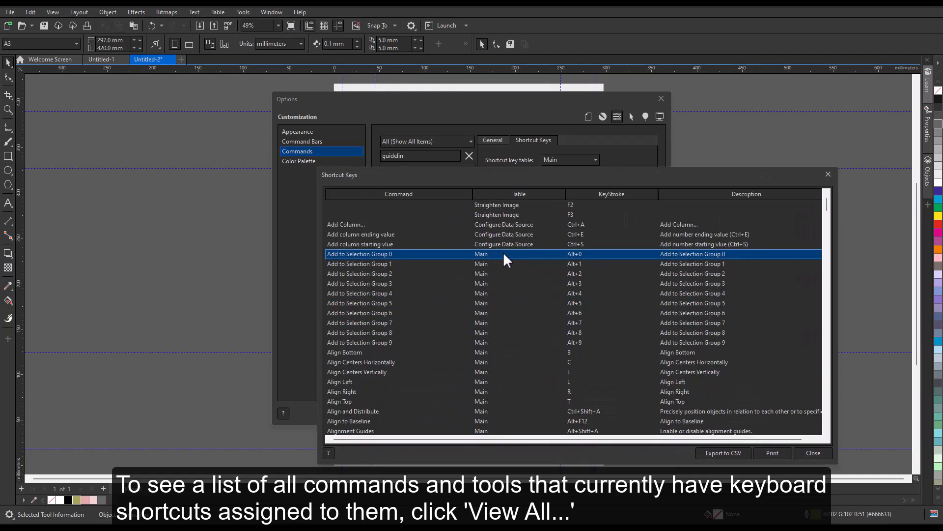
{"action": "scroll", "coordinate": [503, 257], "scroll_direction": "down", "scroll_amount": 4}
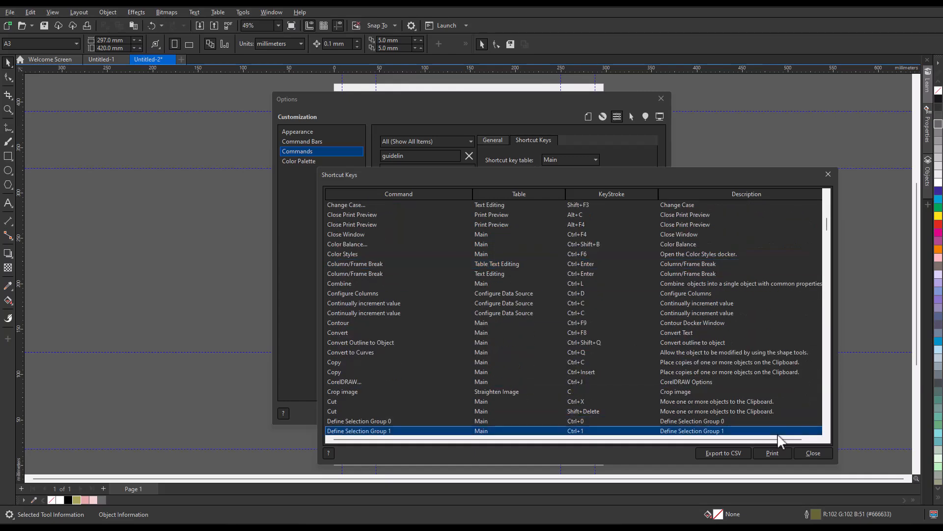
{"action": "left_click", "coordinate": [811, 450]}
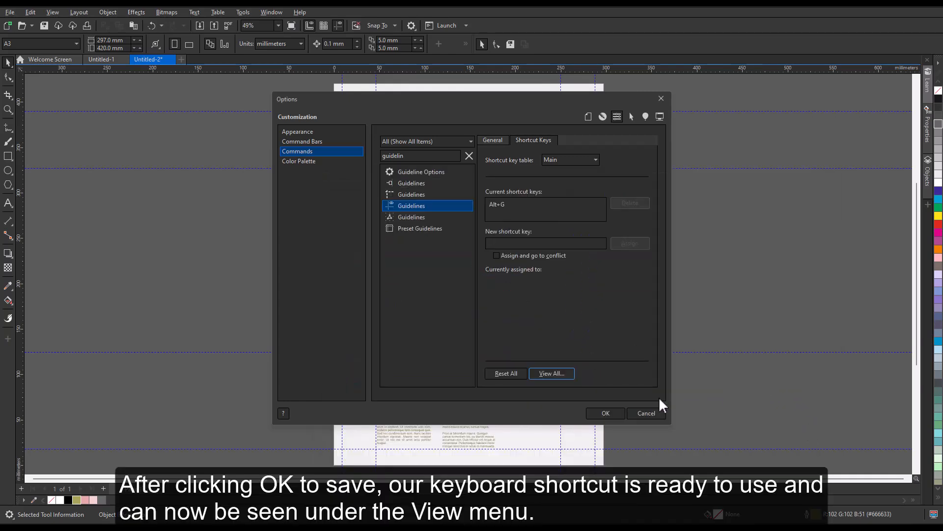
{"action": "left_click", "coordinate": [606, 413]}
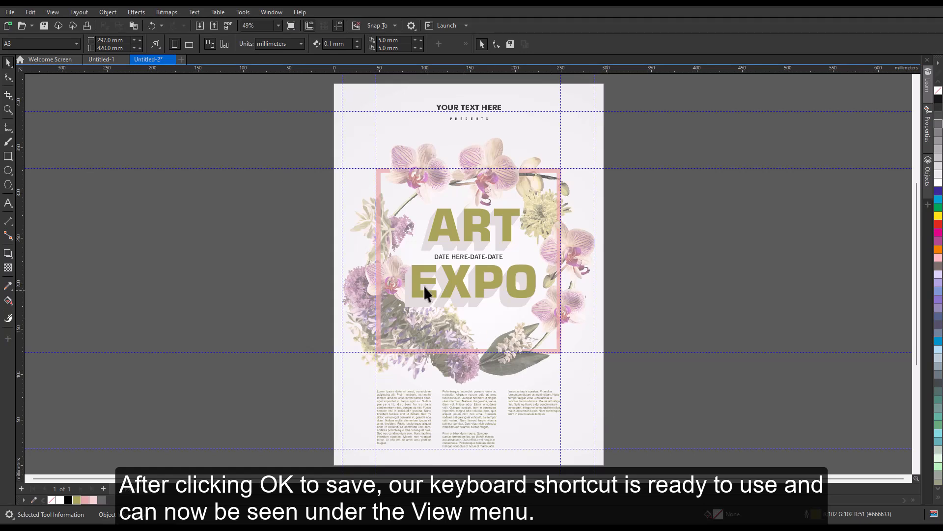
Check which shortcut is listed for the Guidelines command among the View commands.
{"action": "left_click", "coordinate": [54, 10]}
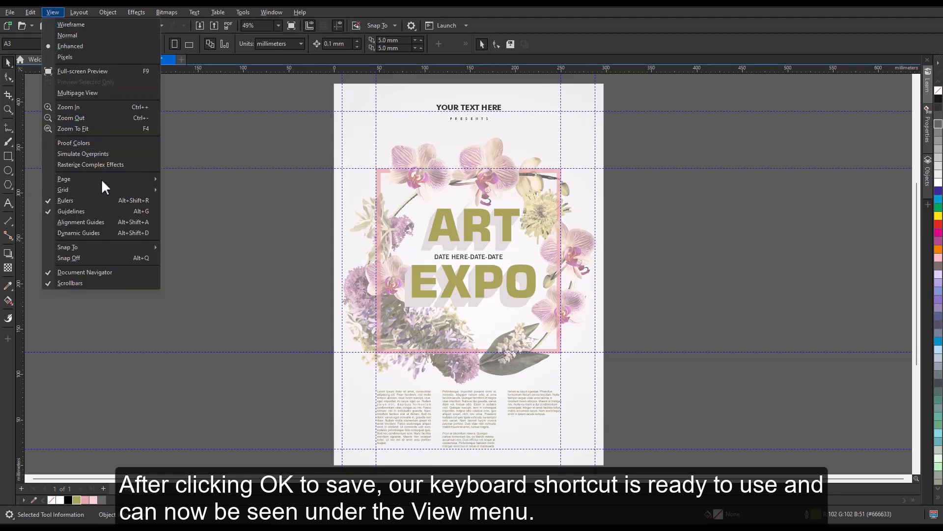
{"action": "left_click", "coordinate": [155, 211]}
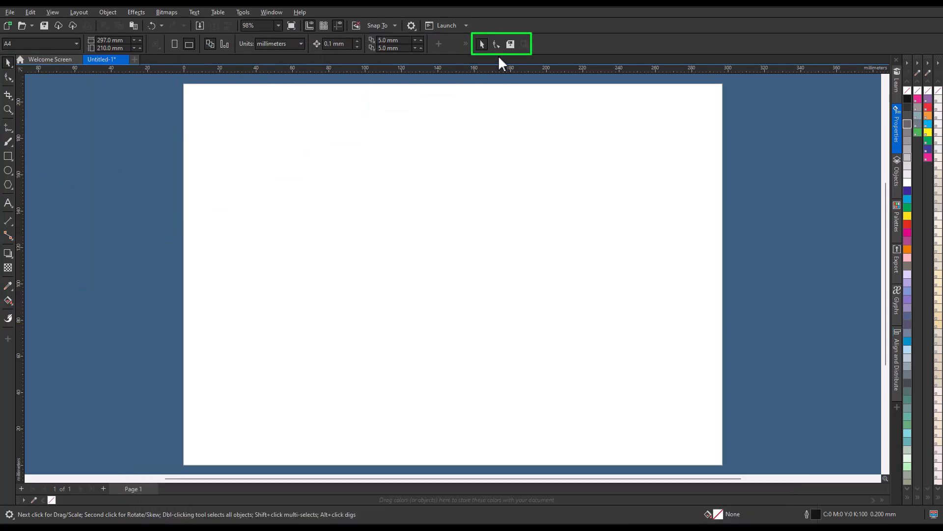
{"action": "left_click", "coordinate": [52, 12]}
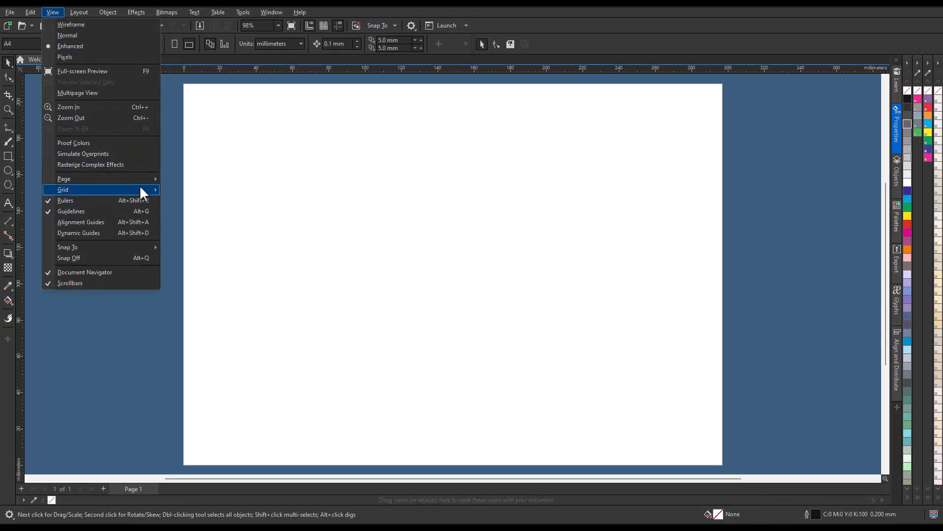
{"action": "left_click", "coordinate": [172, 156]}
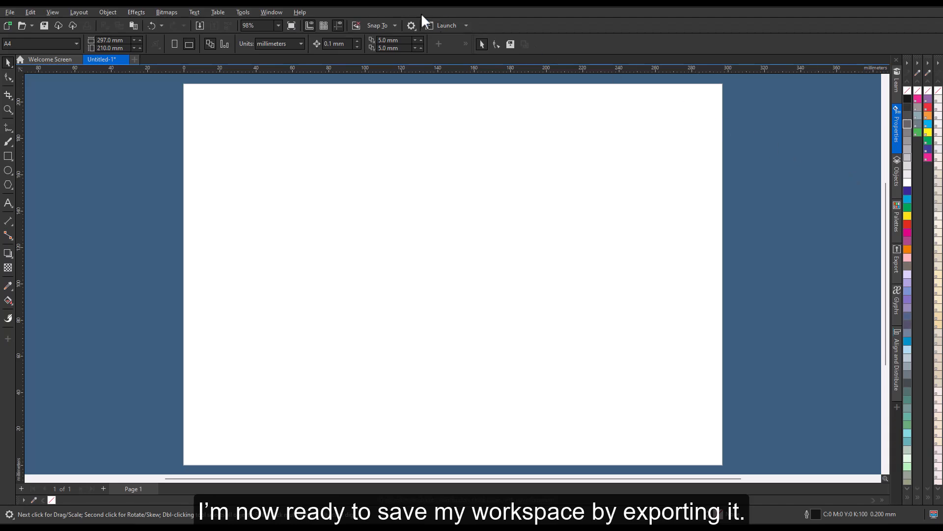
Start a workspace export with all workspace elements included, reviewing the toolbars and menus it contains.
{"action": "left_click", "coordinate": [272, 12]}
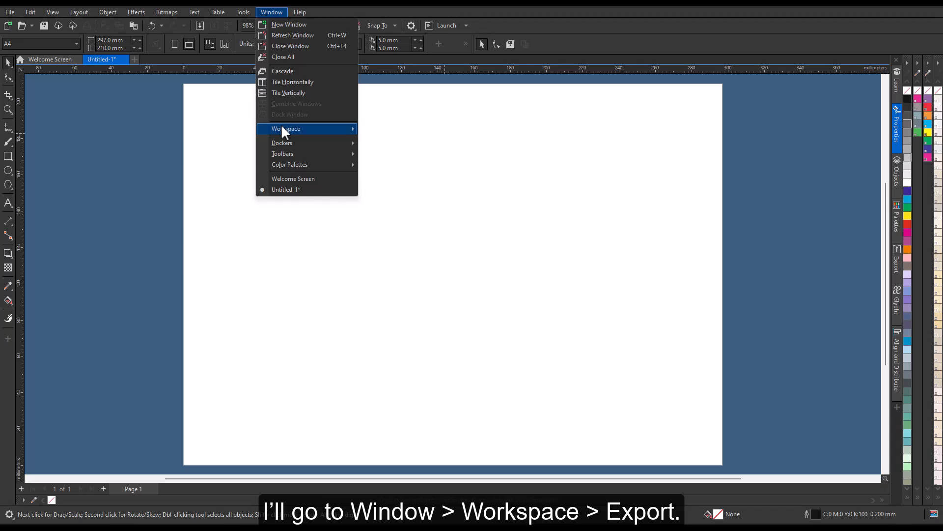
{"action": "mouse_move", "coordinate": [285, 129]}
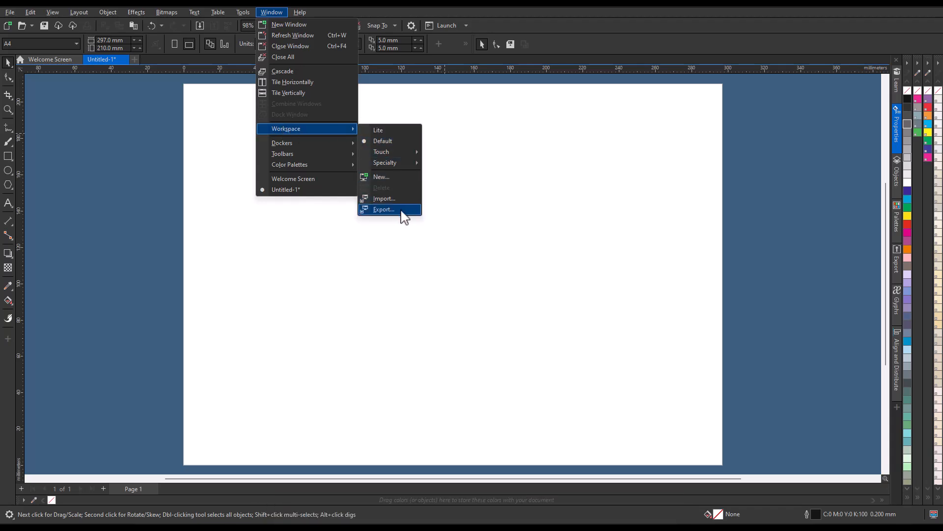
{"action": "left_click", "coordinate": [385, 209]}
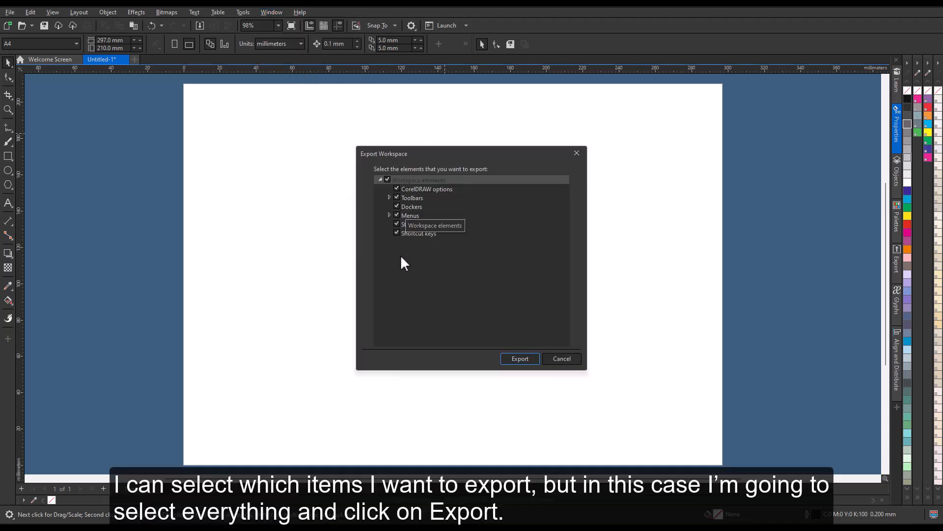
{"action": "left_click", "coordinate": [390, 198]}
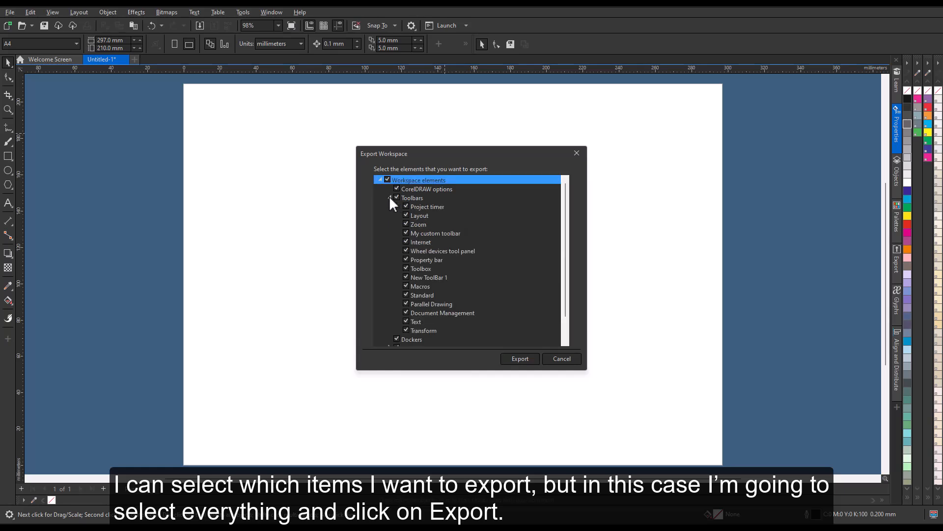
{"action": "left_click", "coordinate": [390, 198]}
{"action": "left_click", "coordinate": [389, 215]}
{"action": "left_click", "coordinate": [389, 214]}
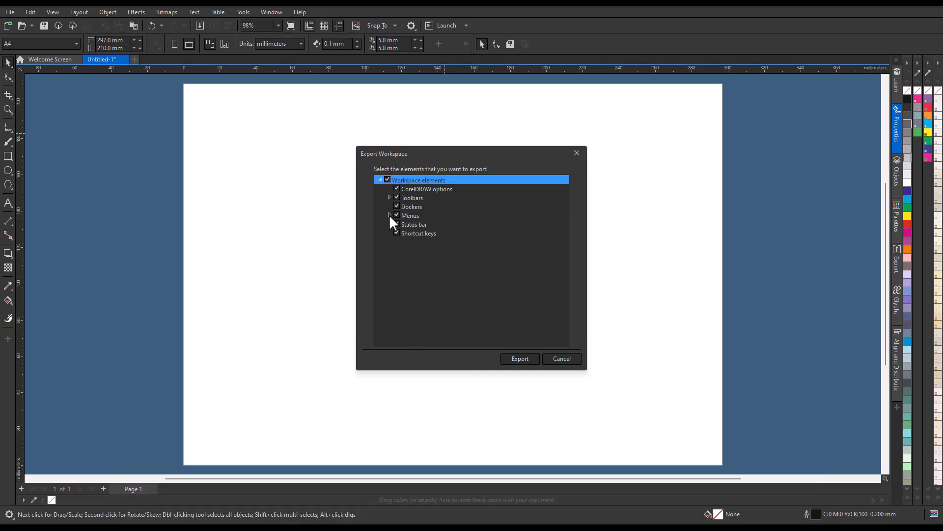
Export the workspace as Custom Workspace.cdws in the Corel folder under Documents.
{"action": "left_click", "coordinate": [520, 358]}
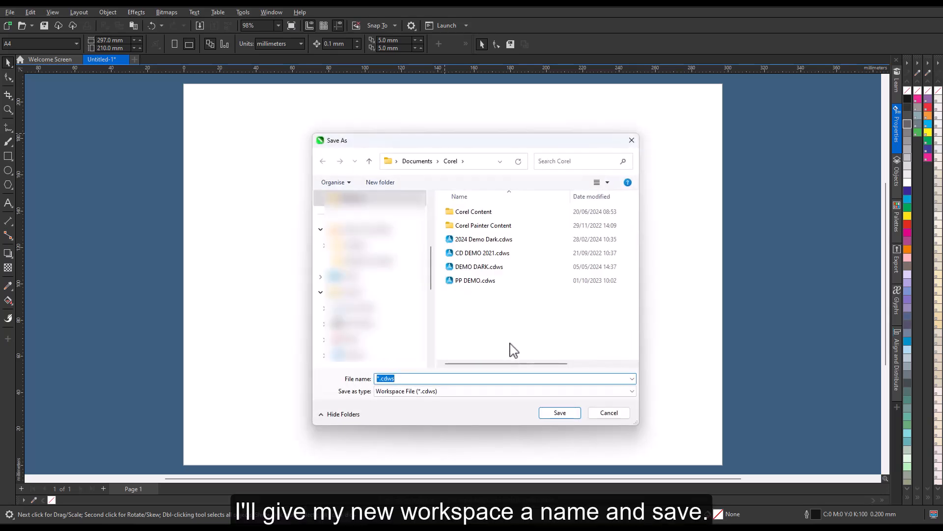
{"action": "left_click", "coordinate": [379, 378]}
{"action": "left_click_drag", "start_coordinate": [379, 379], "coordinate": [368, 371]}
{"action": "type", "text": "Custom Workspace"}
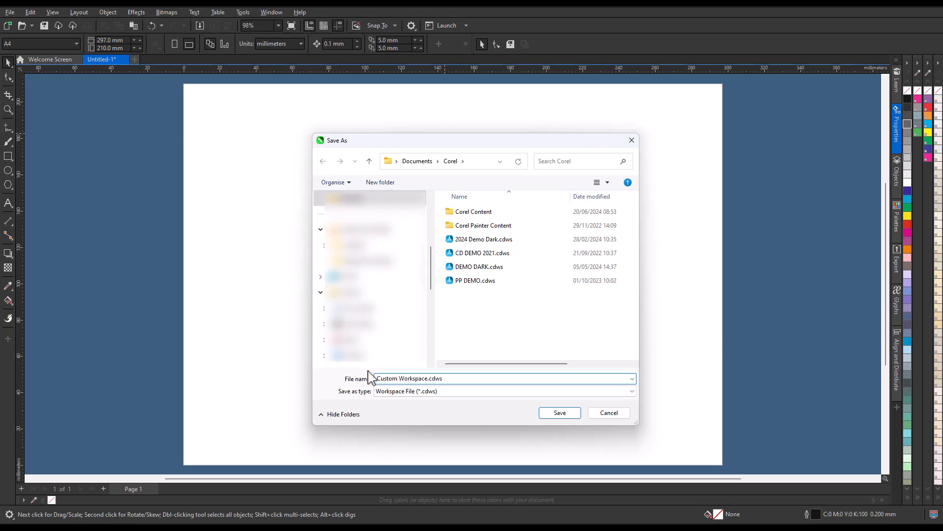
{"action": "left_click", "coordinate": [560, 413]}
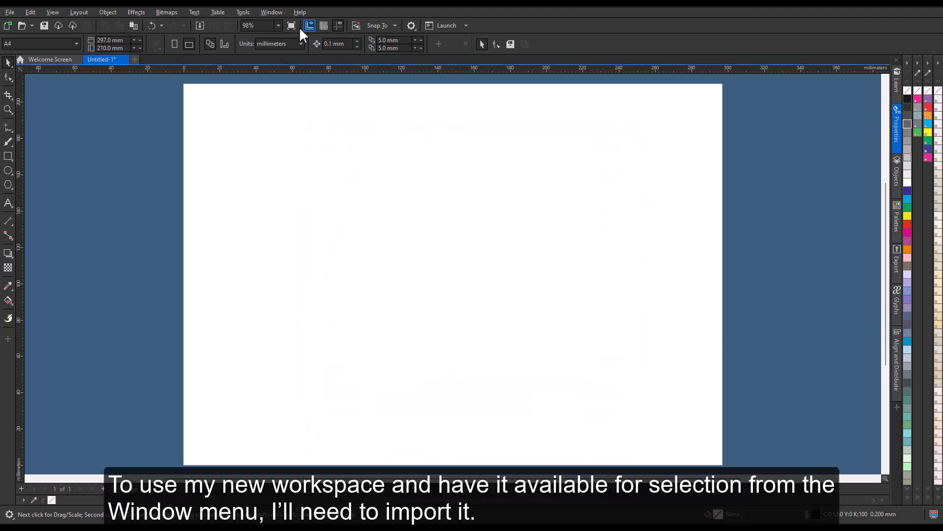
Start a workspace import and open the file Custom Workspace.cdws.
{"action": "left_click", "coordinate": [267, 14]}
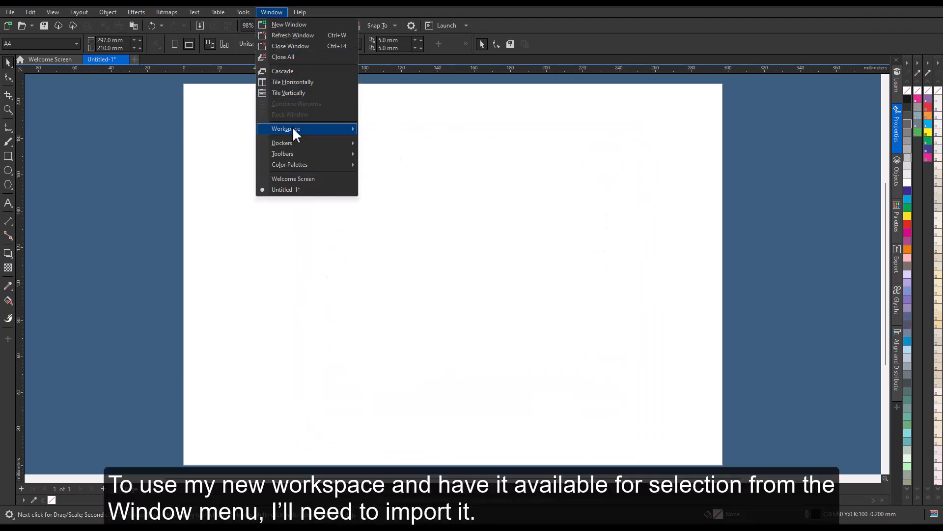
{"action": "mouse_move", "coordinate": [293, 129]}
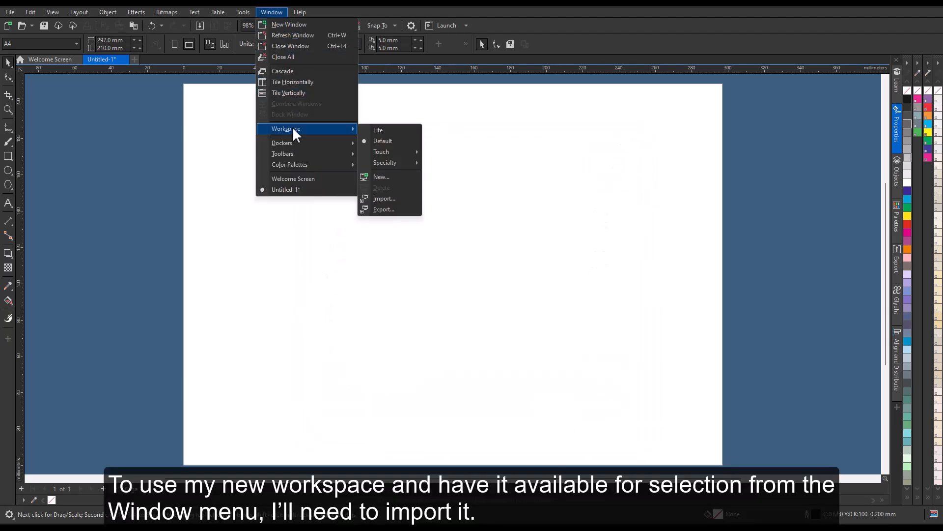
{"action": "left_click", "coordinate": [391, 198]}
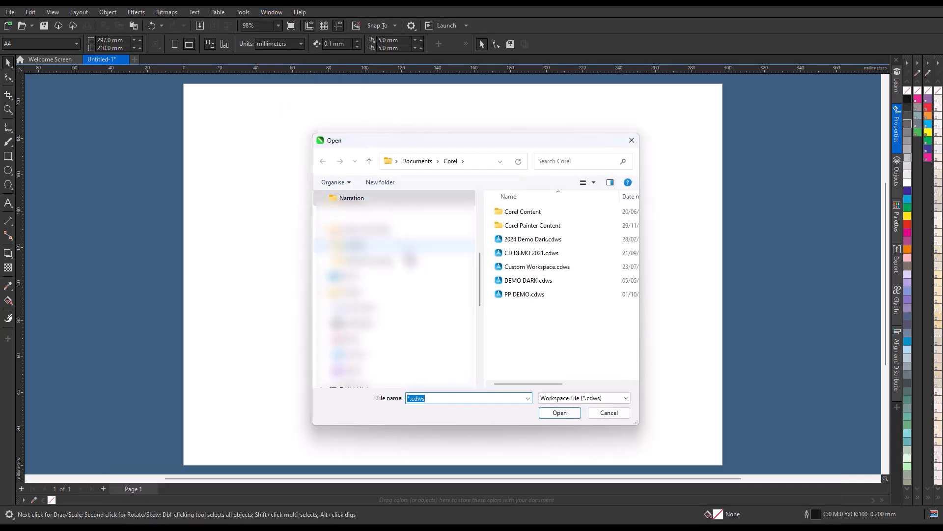
{"action": "left_click", "coordinate": [570, 267]}
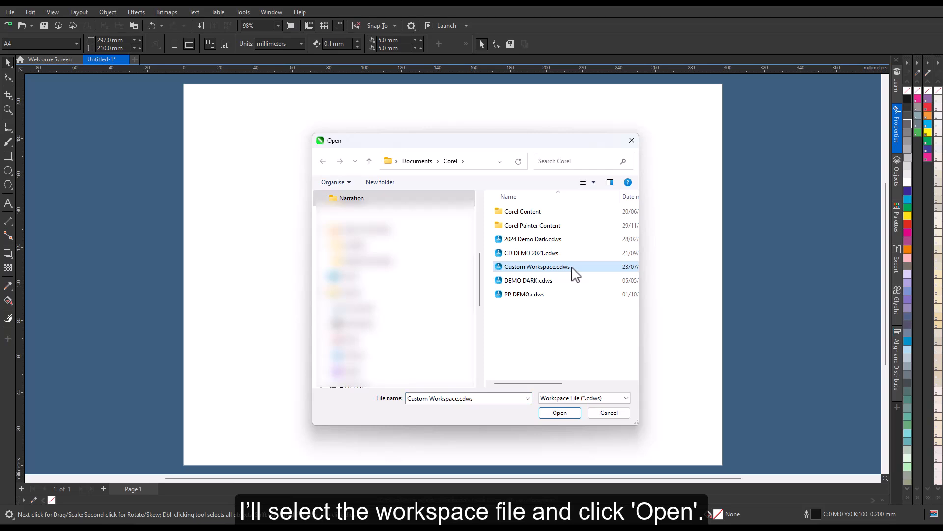
{"action": "left_click", "coordinate": [564, 415]}
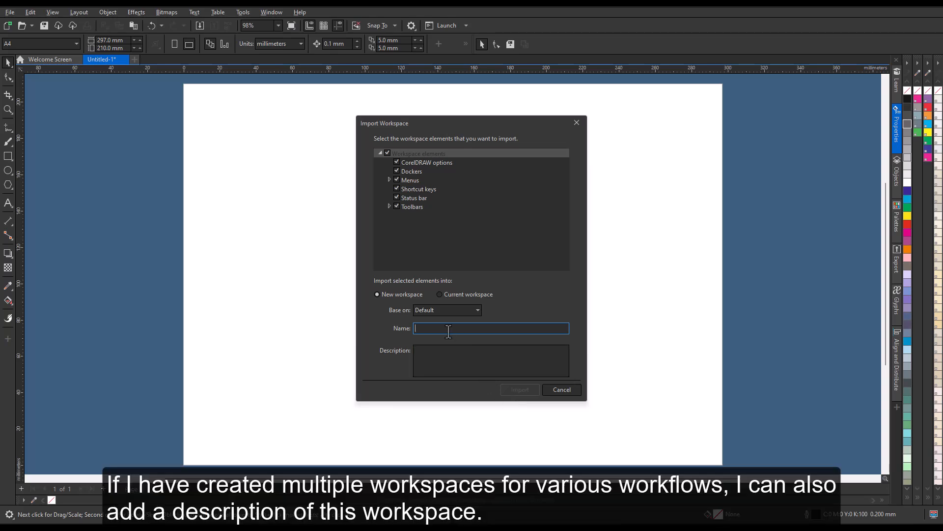
Import all elements into a new workspace based on Default, naming it Custom Workspace and leaving the description empty.
{"action": "type", "text": "Custo"}
{"action": "key", "text": "BackSpace"}
{"action": "key", "text": "BackSpace"}
{"action": "key", "text": "BackSpace"}
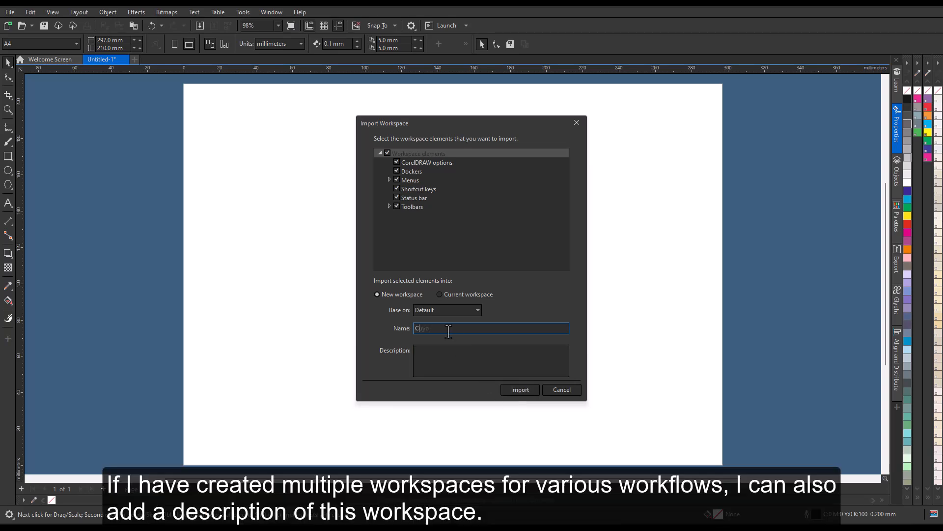
{"action": "type", "text": "ustom Workspace"}
{"action": "left_click", "coordinate": [452, 347]}
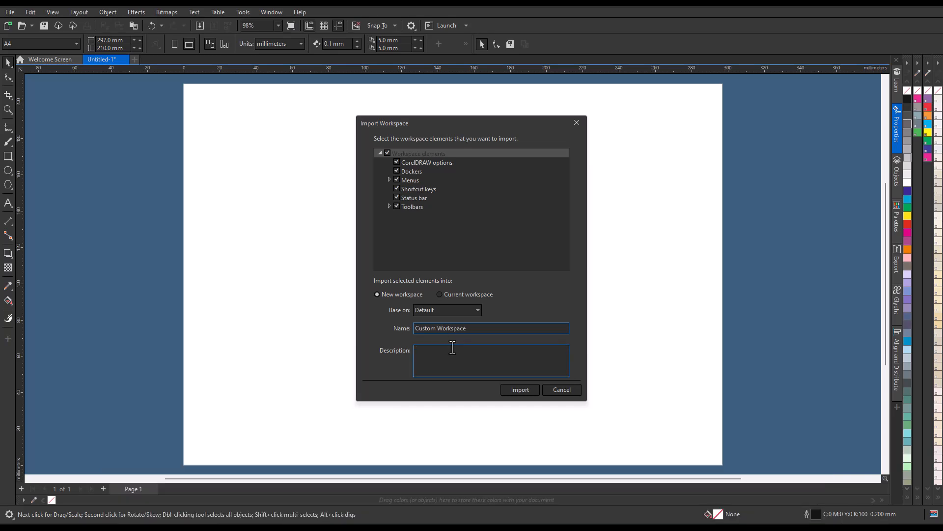
{"action": "left_click", "coordinate": [526, 389]}
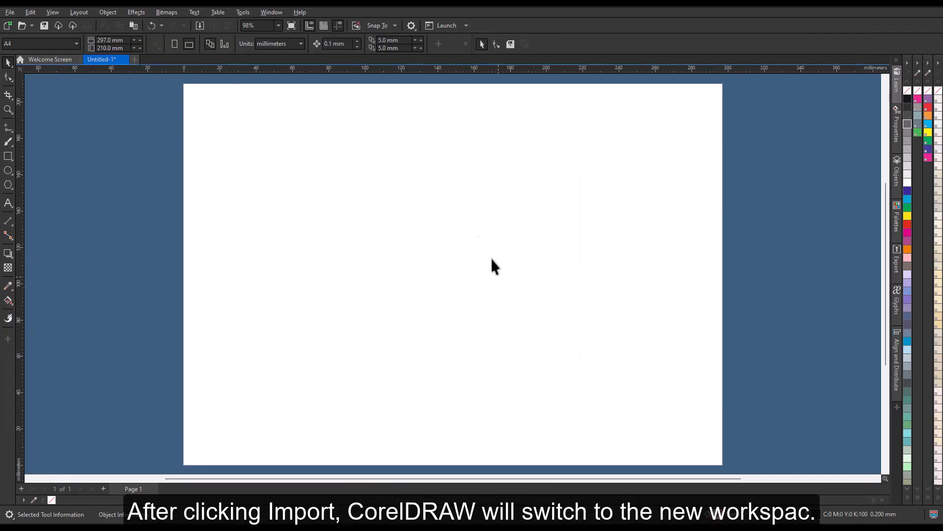
Check the Other group of the available workspaces for the imported workspace.
{"action": "left_click", "coordinate": [272, 11]}
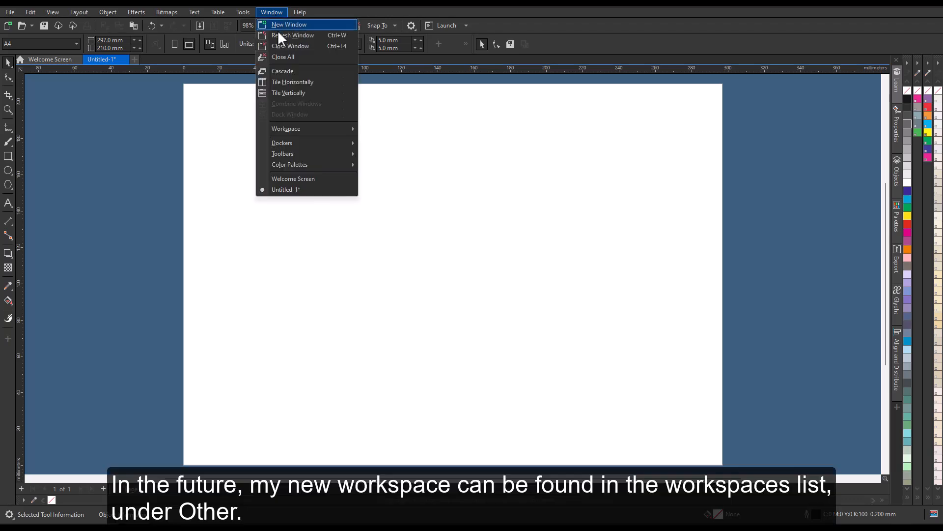
{"action": "mouse_move", "coordinate": [288, 128]}
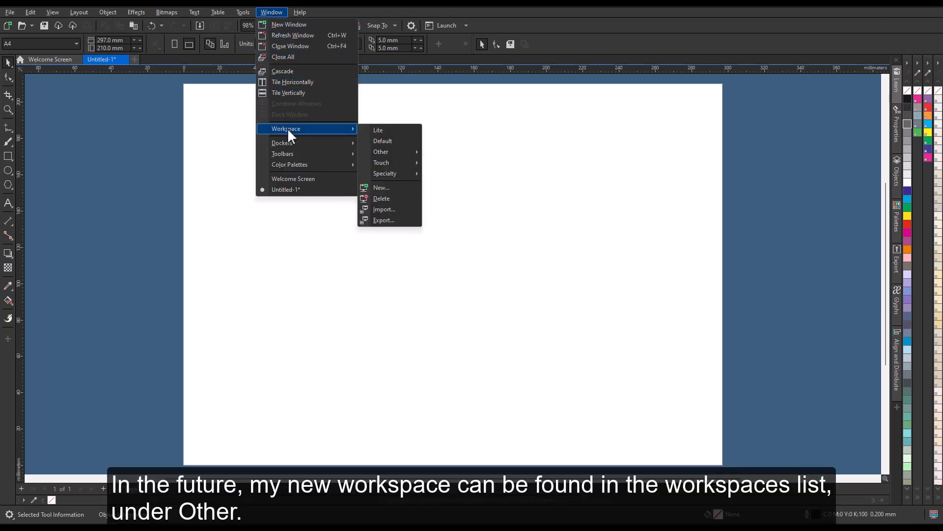
{"action": "mouse_move", "coordinate": [415, 151]}
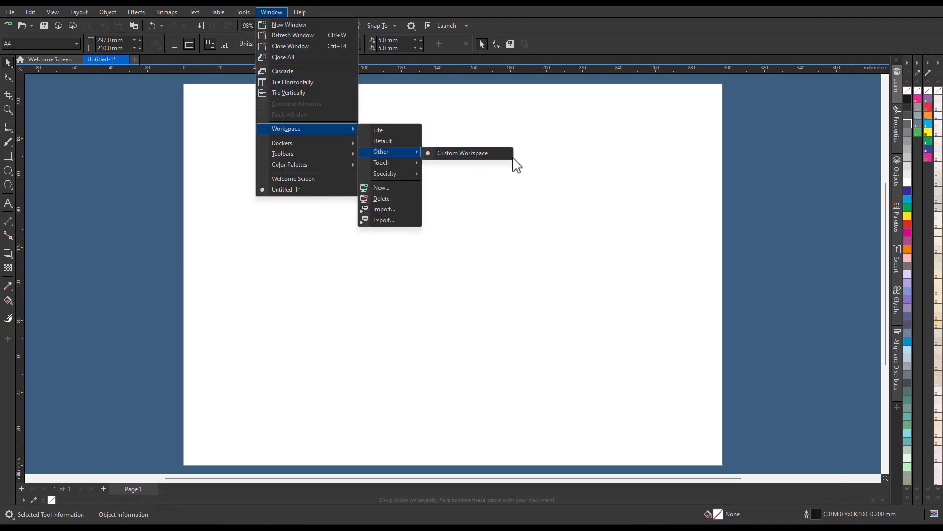